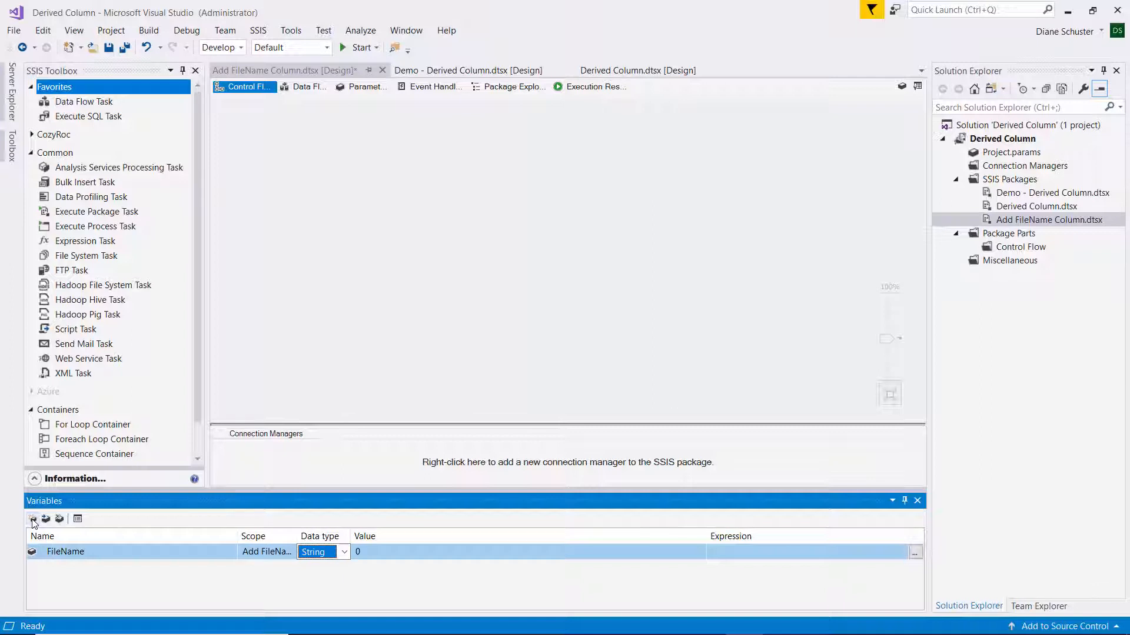
# Set the value of the FileName string variable to "FileName".
pyautogui.press('Tab')
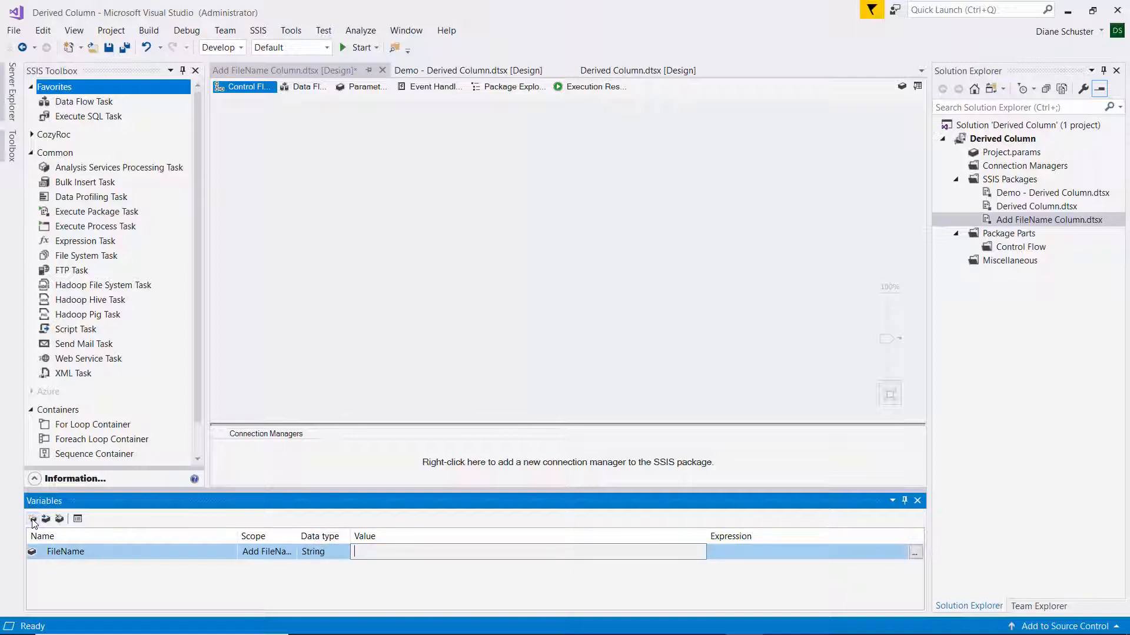
pyautogui.write('FileName')
pyautogui.press('Return')
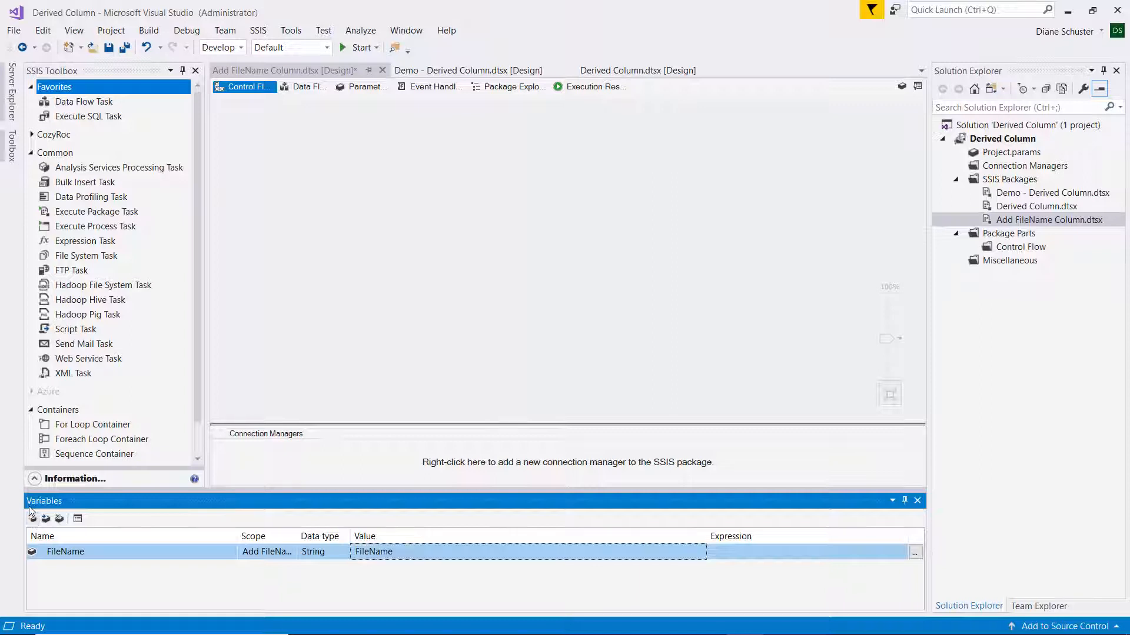
# Add a Foreach Loop Container to the control flow and set its collection's enumerator to Foreach File Enumerator.
pyautogui.moveTo(82, 439); pyautogui.dragTo(308, 144)
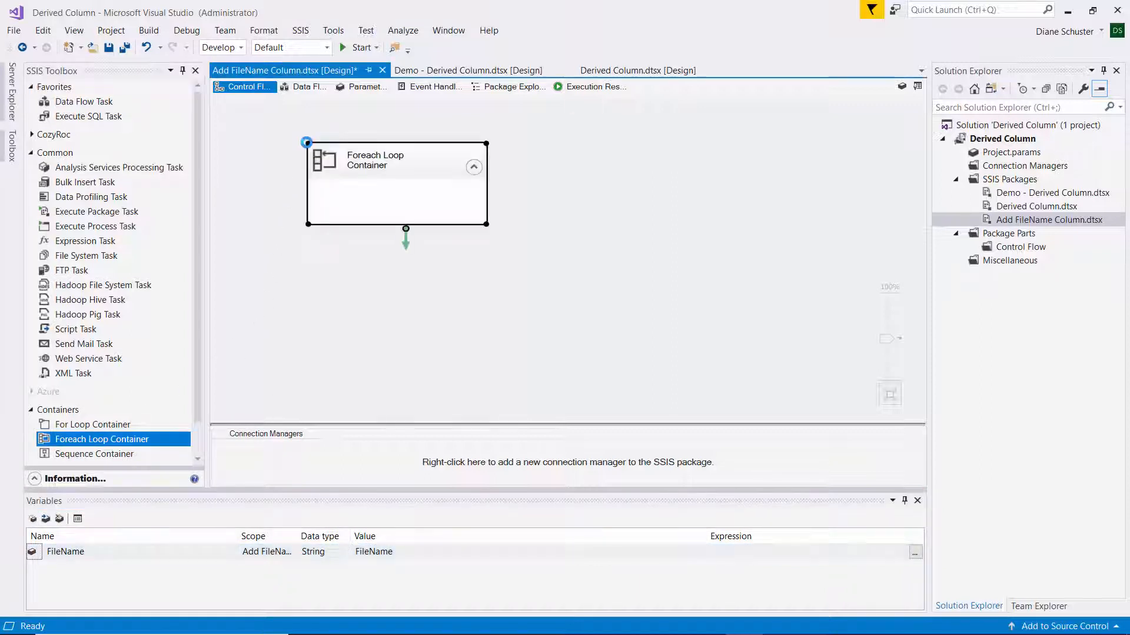
pyautogui.doubleClick(425, 156)
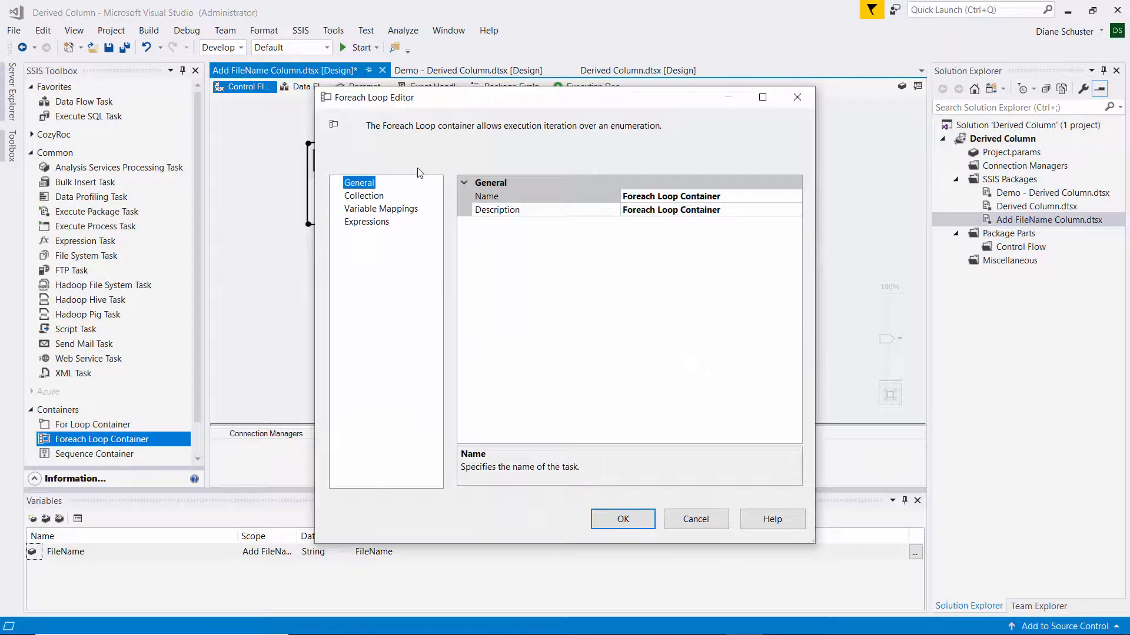
pyautogui.click(365, 197)
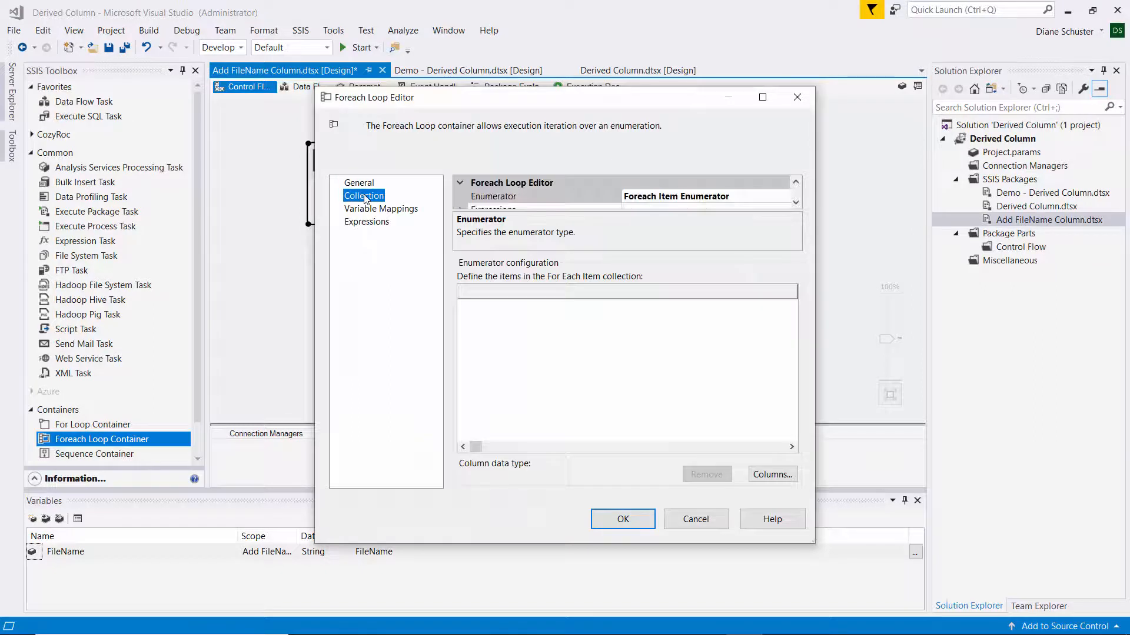
pyautogui.click(754, 199)
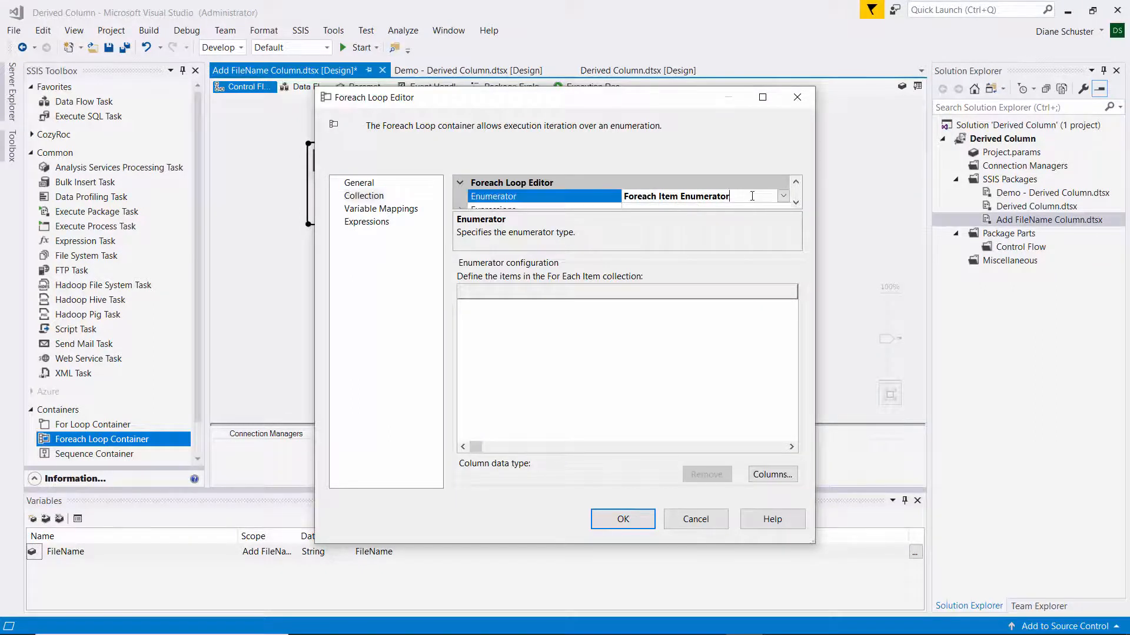
pyautogui.click(783, 197)
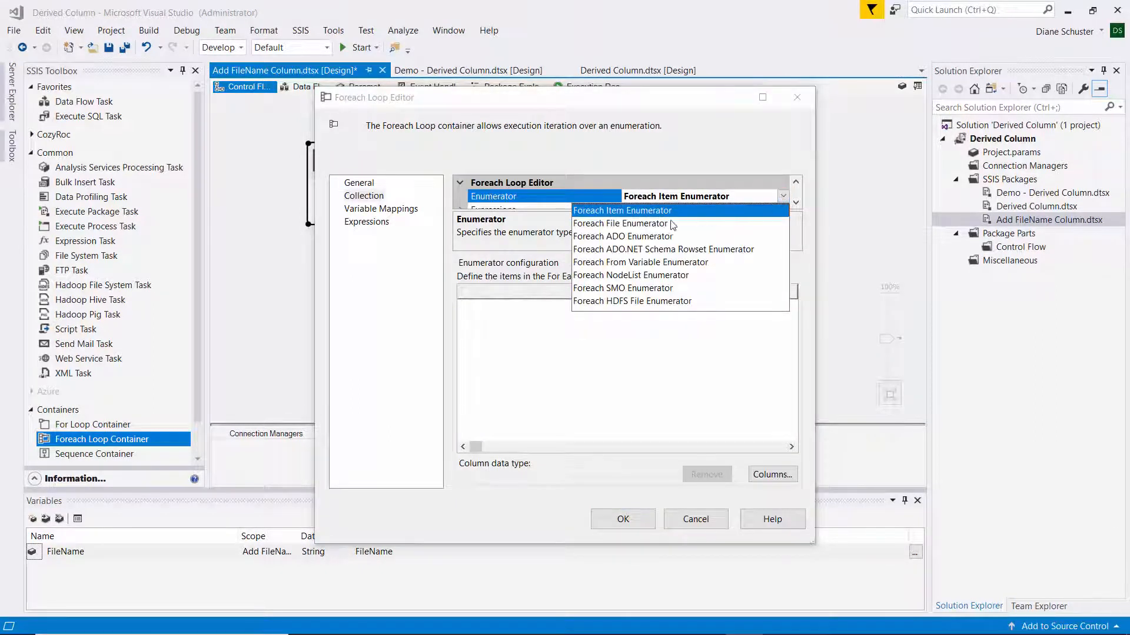
pyautogui.click(619, 227)
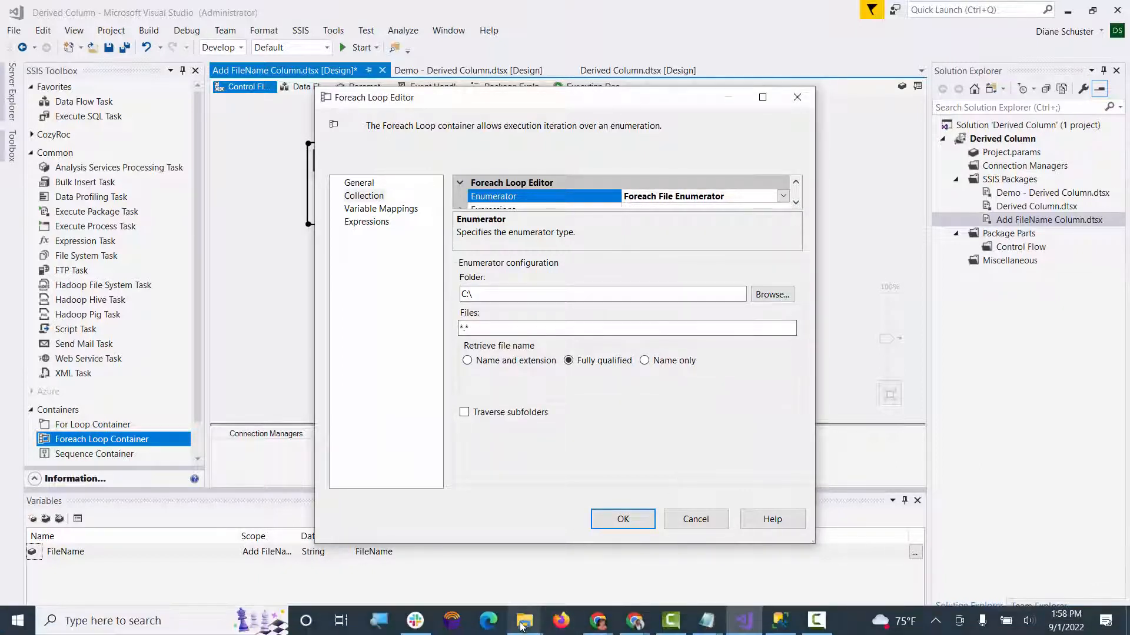
# Switch to File Explorer, examine the contents of Second.xlsx in the Add FileName Demo folder, and return to the Foreach Loop Editor.
pyautogui.click(520, 627)
pyautogui.click(323, 574)
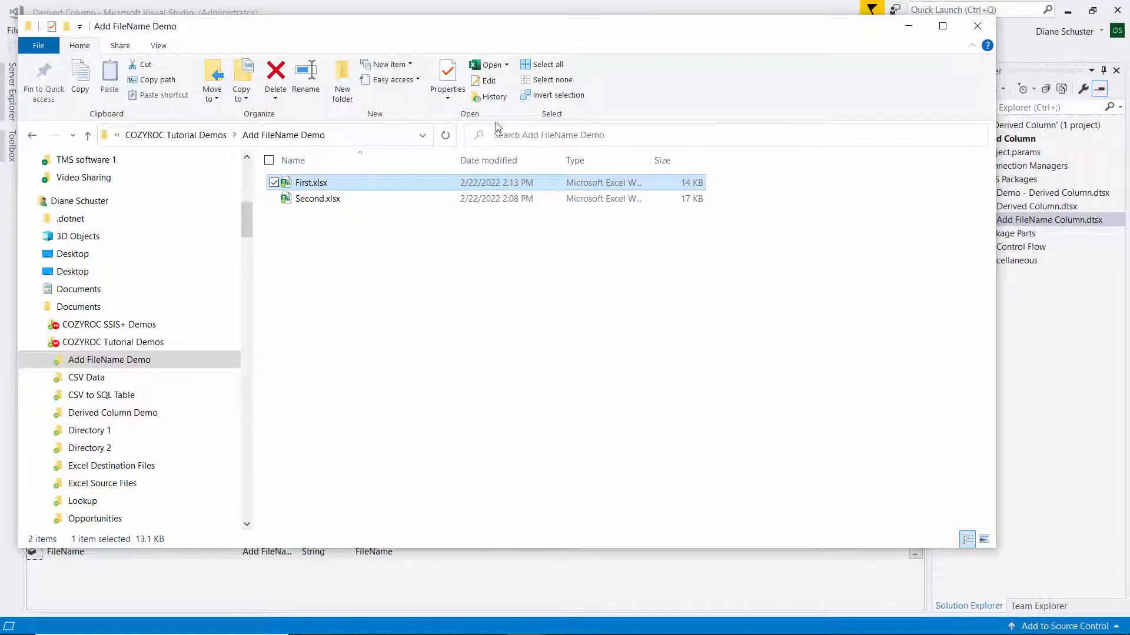
pyautogui.doubleClick(312, 200)
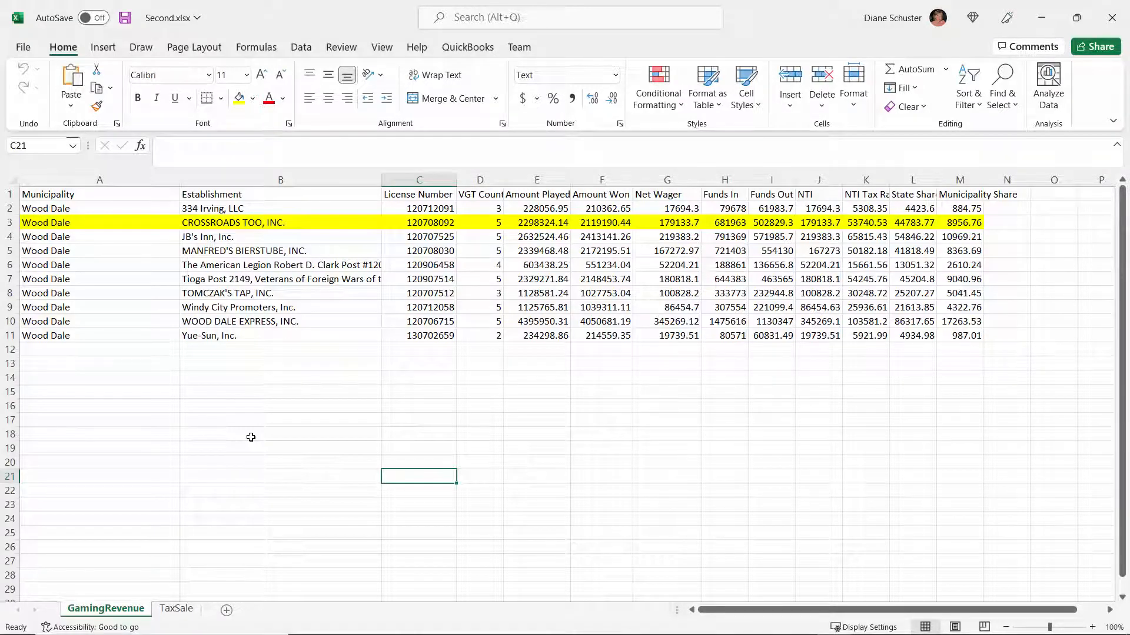
pyautogui.click(1115, 22)
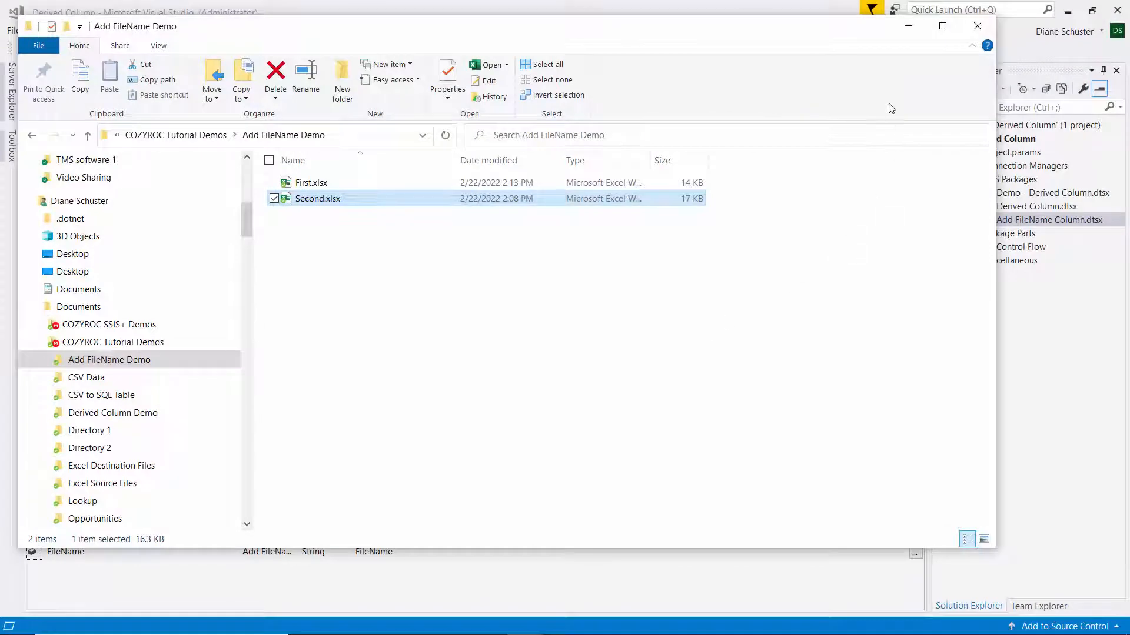
pyautogui.click(913, 26)
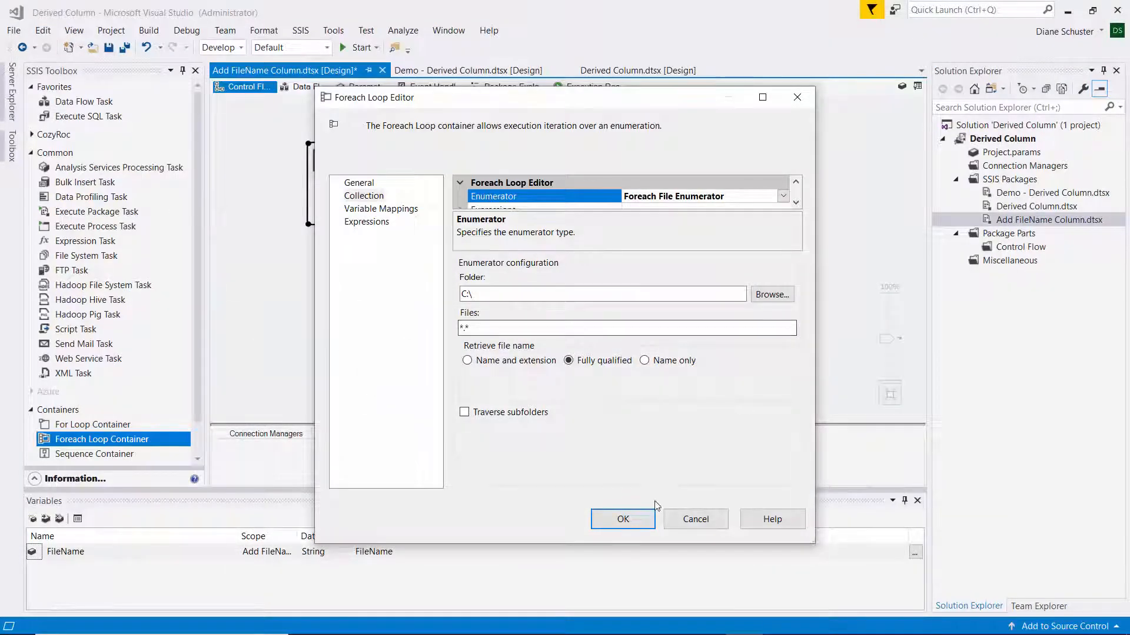
# Set the enumerator's folder to Add FileName Demo inside Documents\COZYROC Tutorial Demos and retrieve the file name as Name only.
pyautogui.click(782, 295)
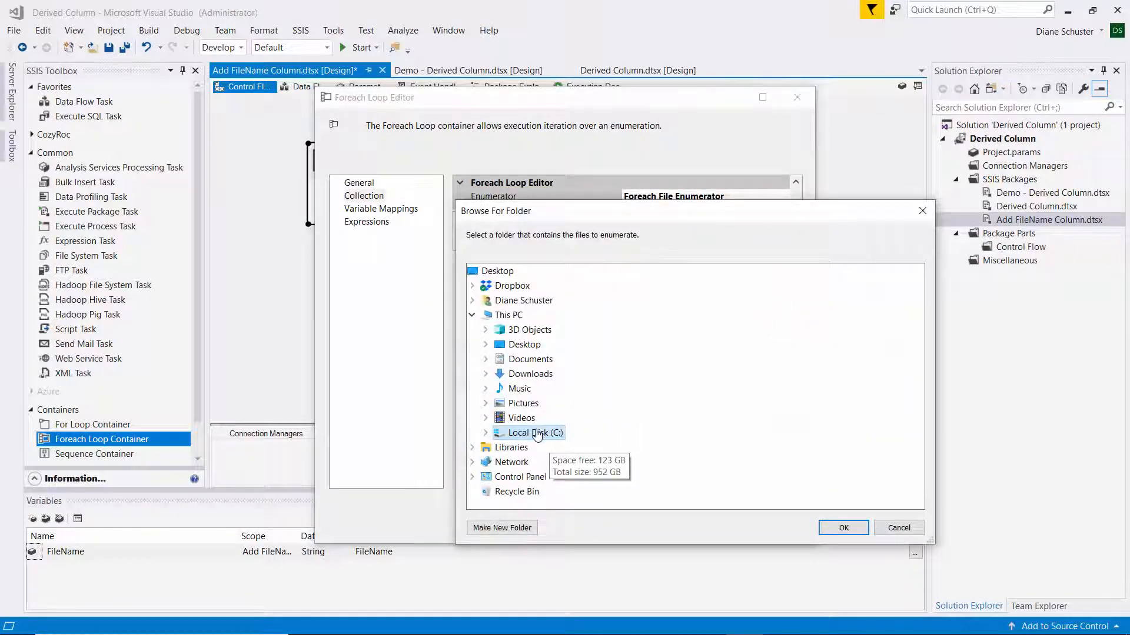
pyautogui.doubleClick(540, 433)
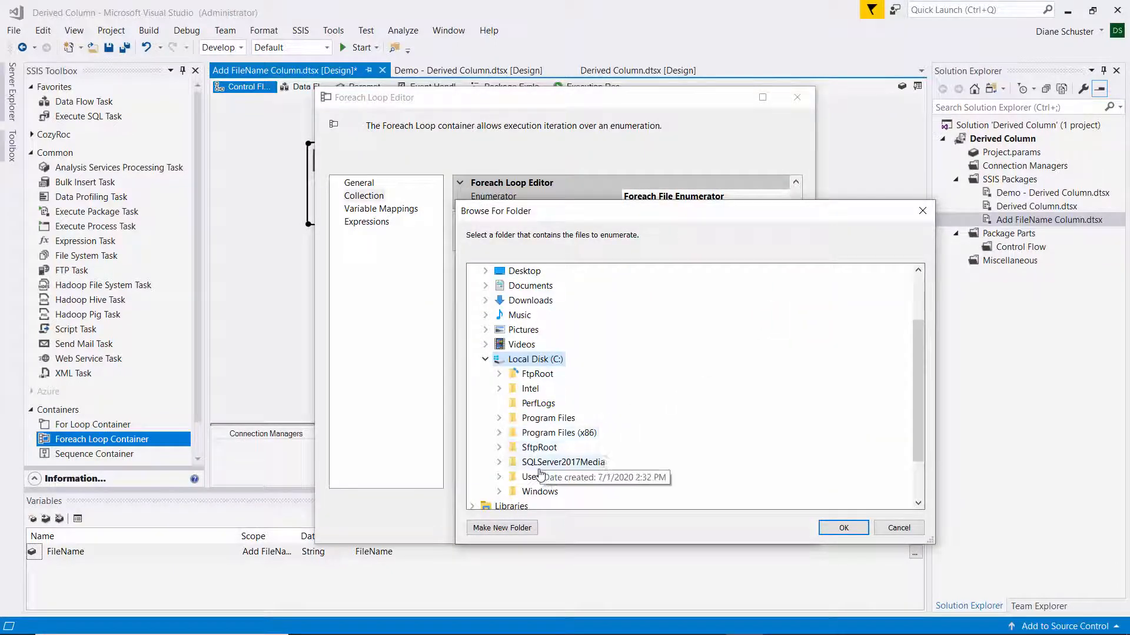
pyautogui.doubleClick(635, 462)
pyautogui.scroll(-2, 646, 416)
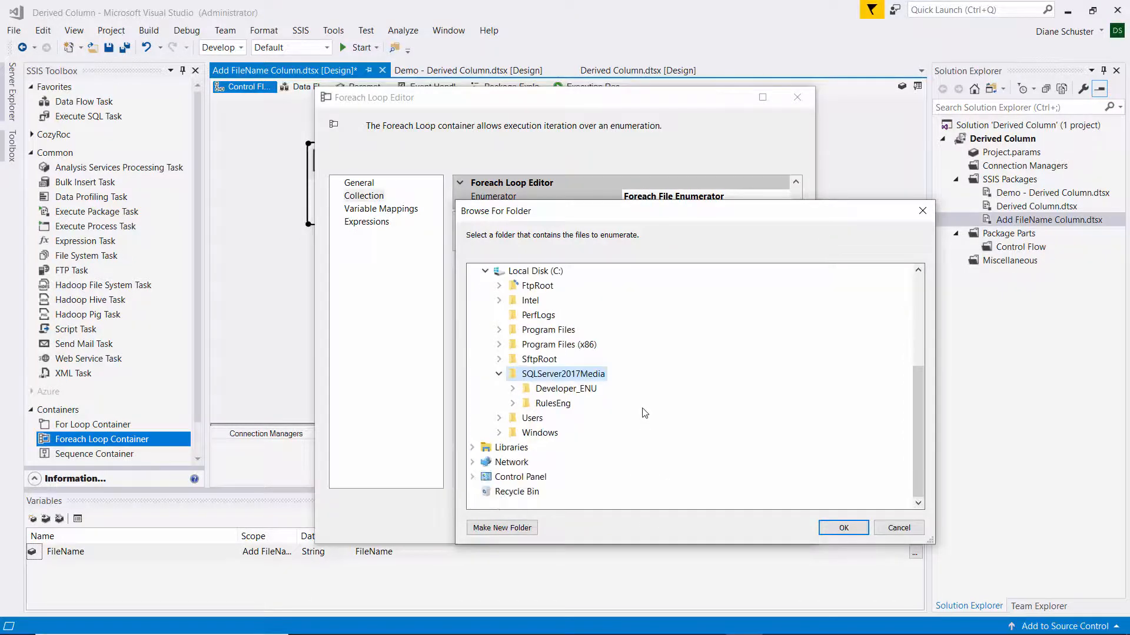
pyautogui.click(536, 418)
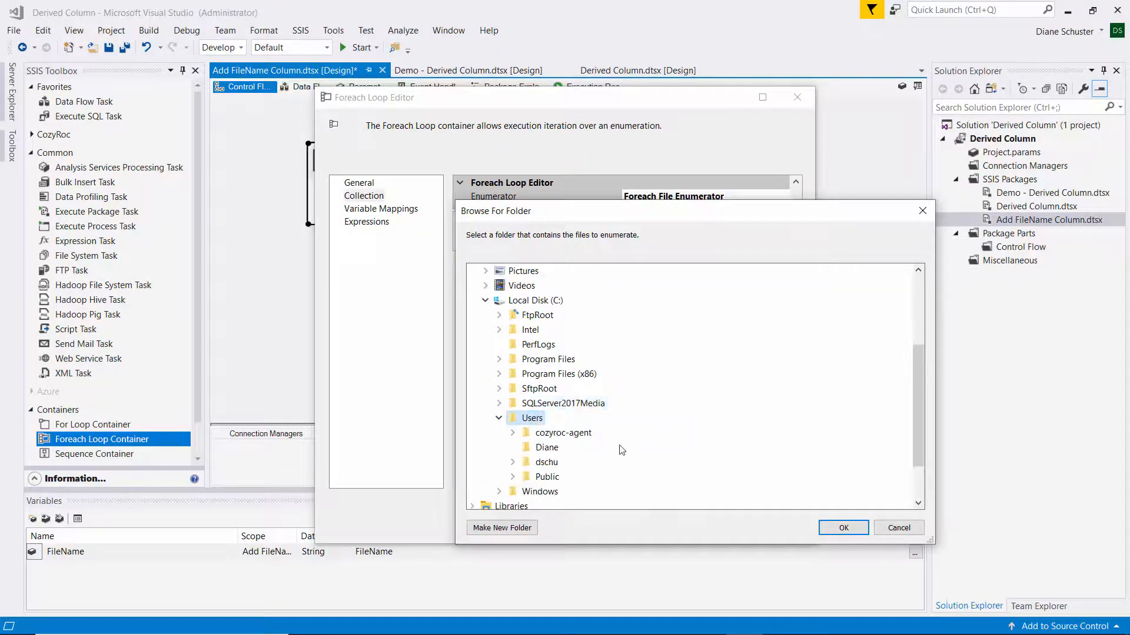
pyautogui.doubleClick(548, 463)
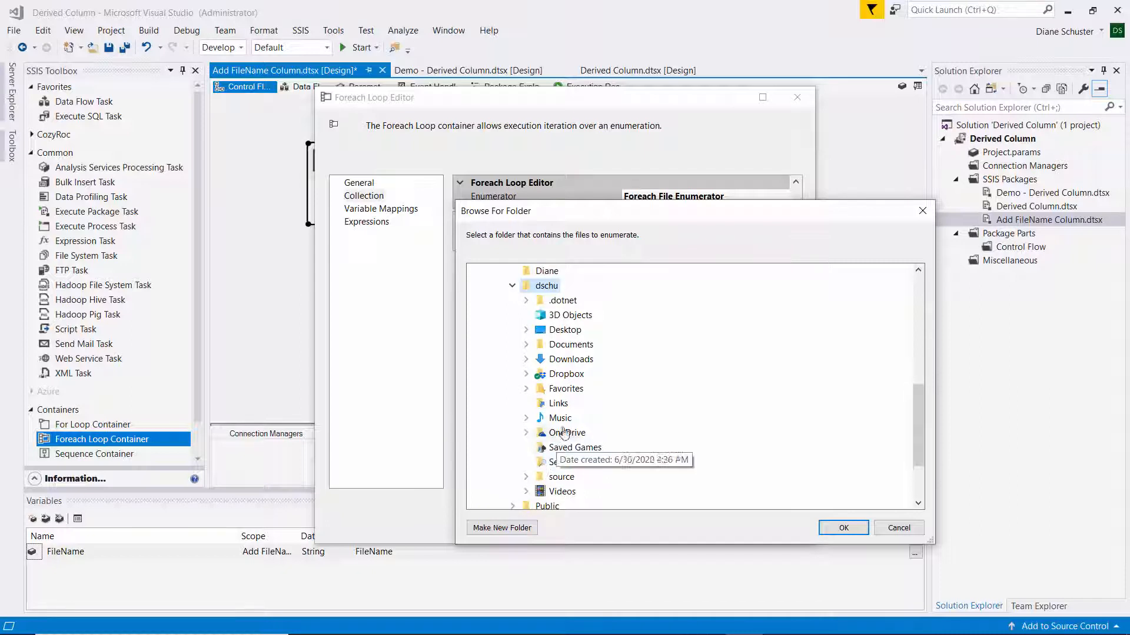
pyautogui.doubleClick(577, 346)
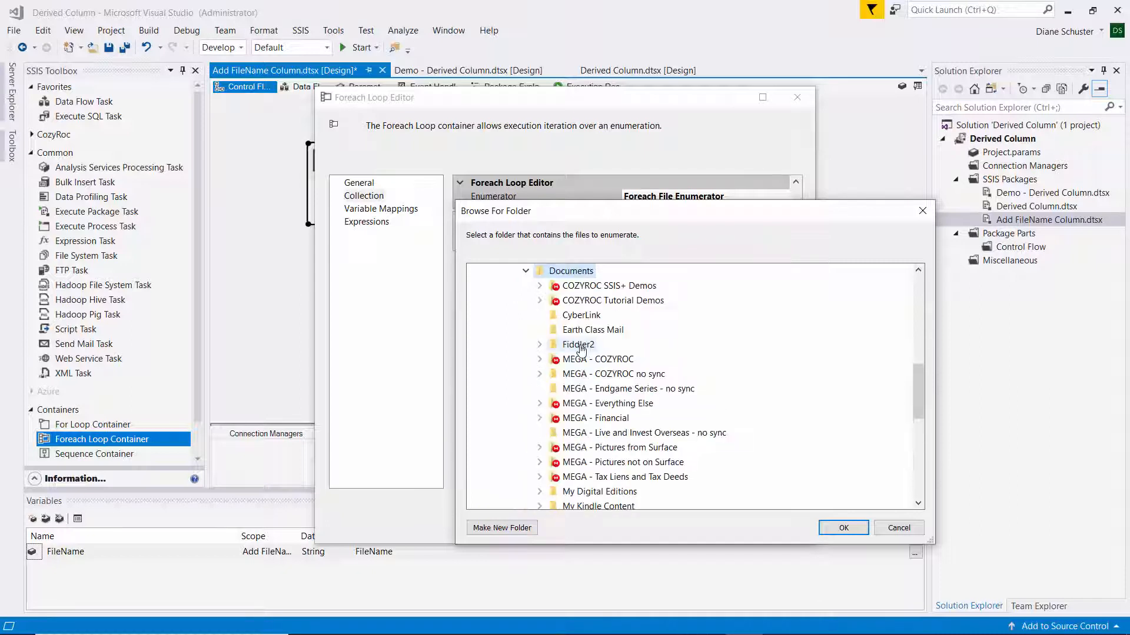
pyautogui.doubleClick(595, 302)
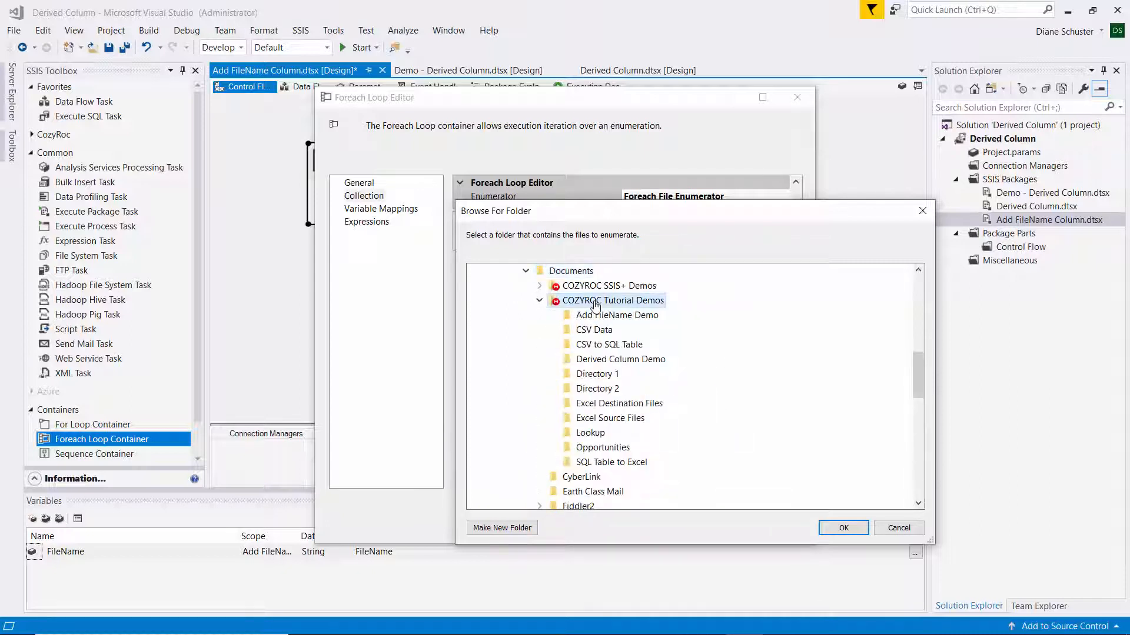
pyautogui.click(634, 318)
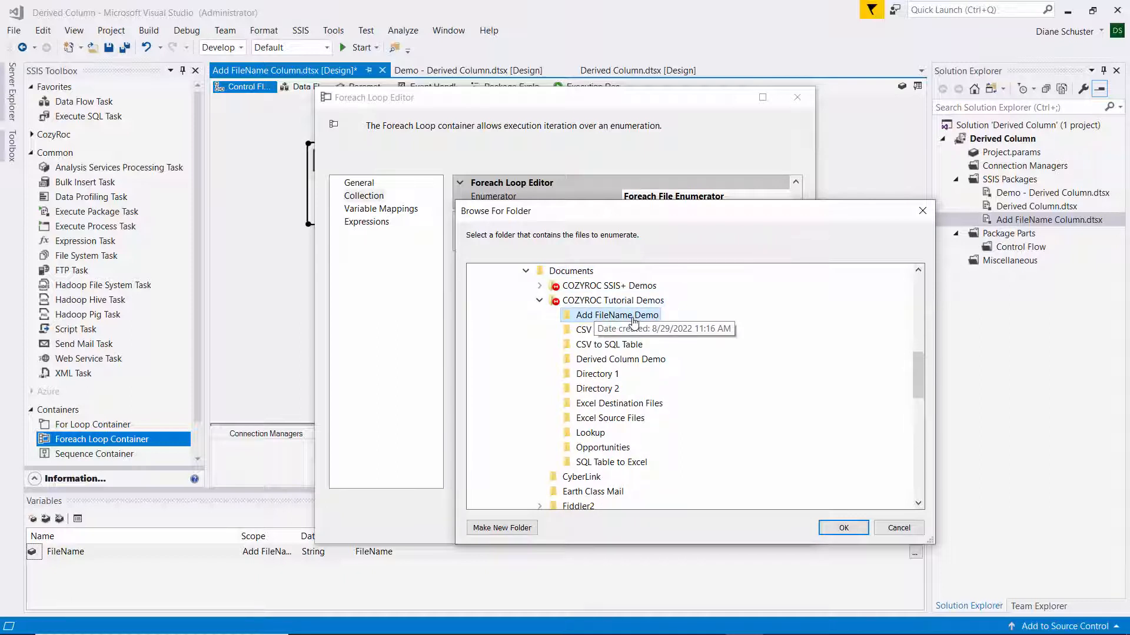
pyautogui.click(846, 533)
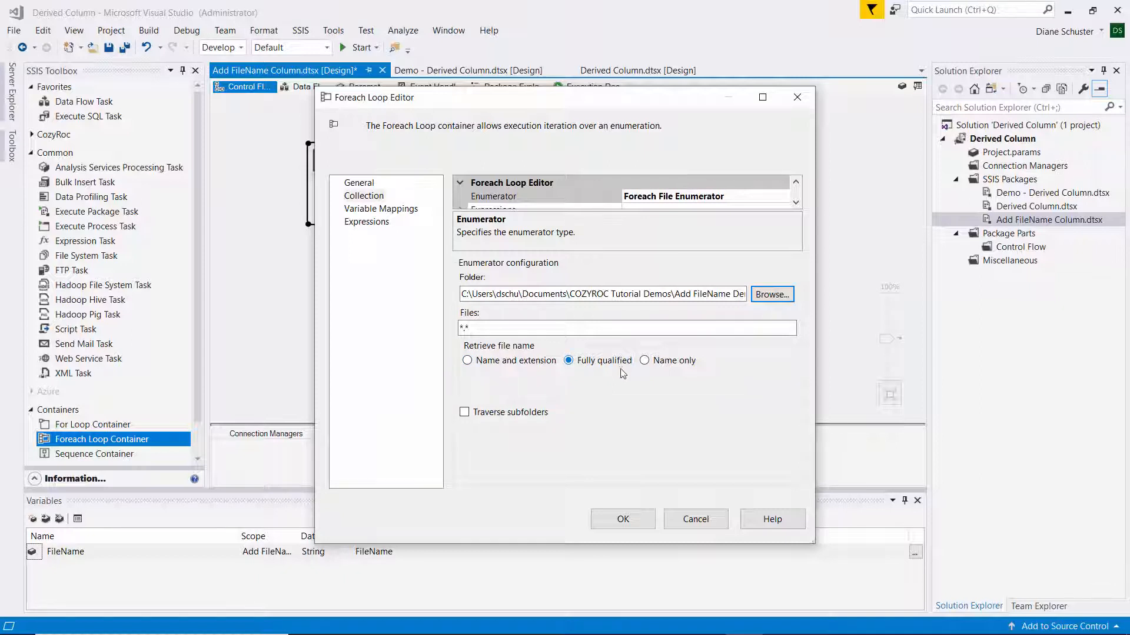
pyautogui.click(644, 360)
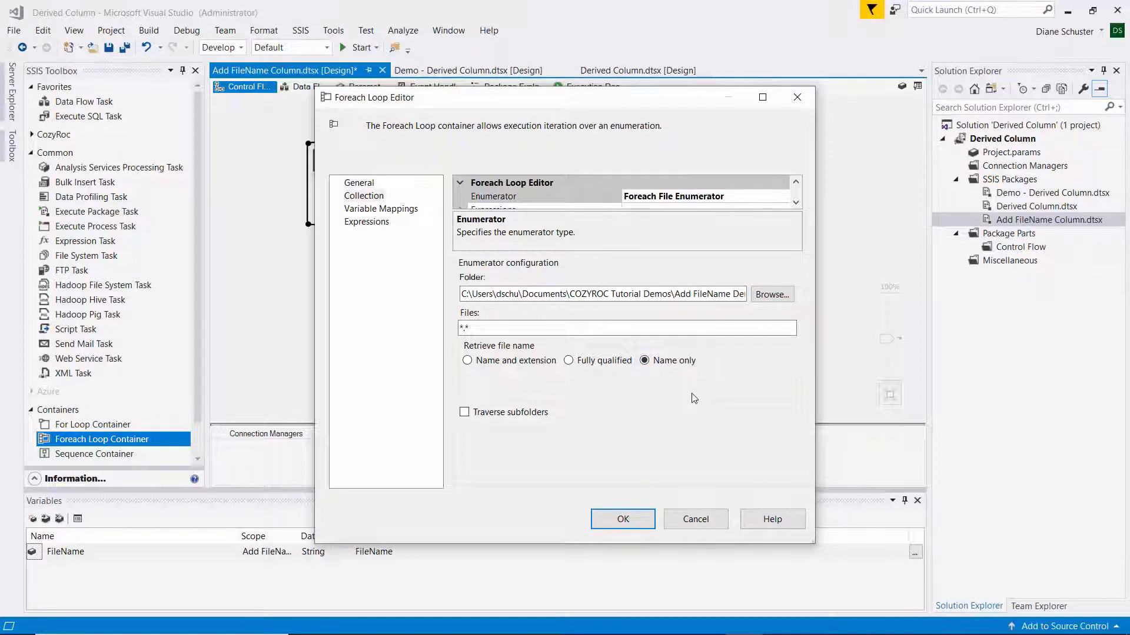
# Map the loop's collection value to the variable User::FileName and accept the Foreach Loop settings.
pyautogui.click(401, 209)
pyautogui.click(511, 220)
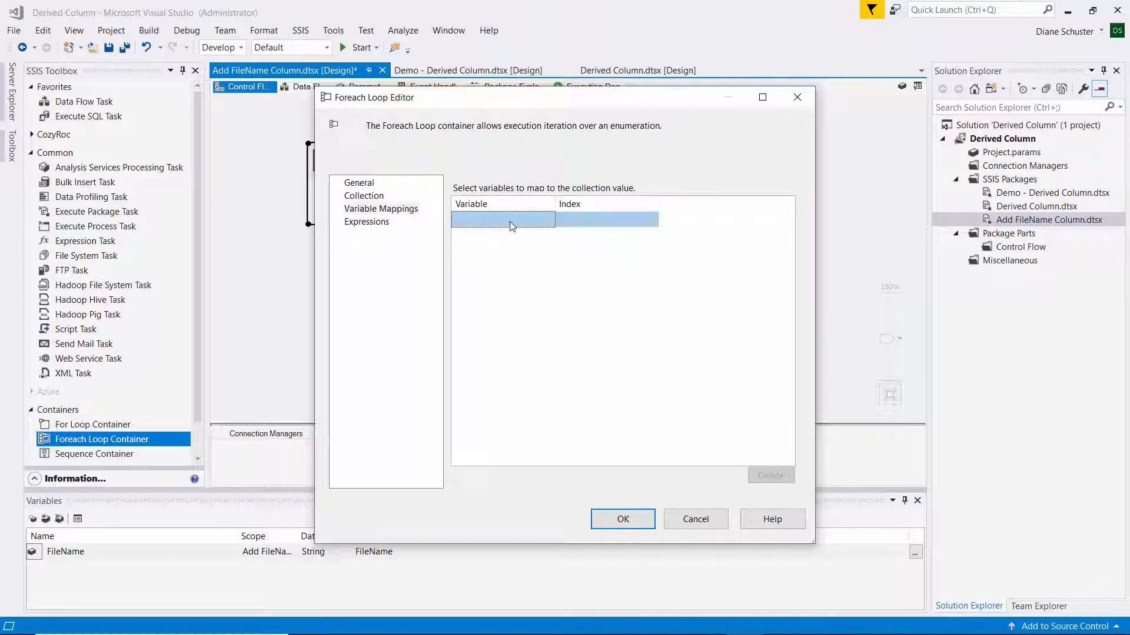
pyautogui.click(548, 220)
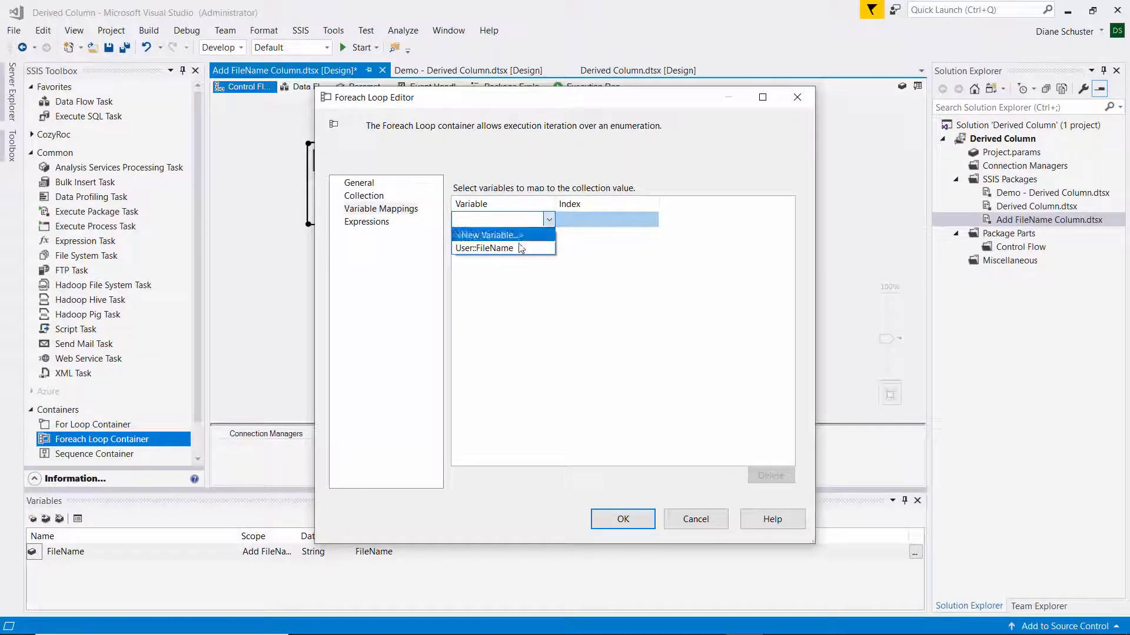
pyautogui.click(510, 253)
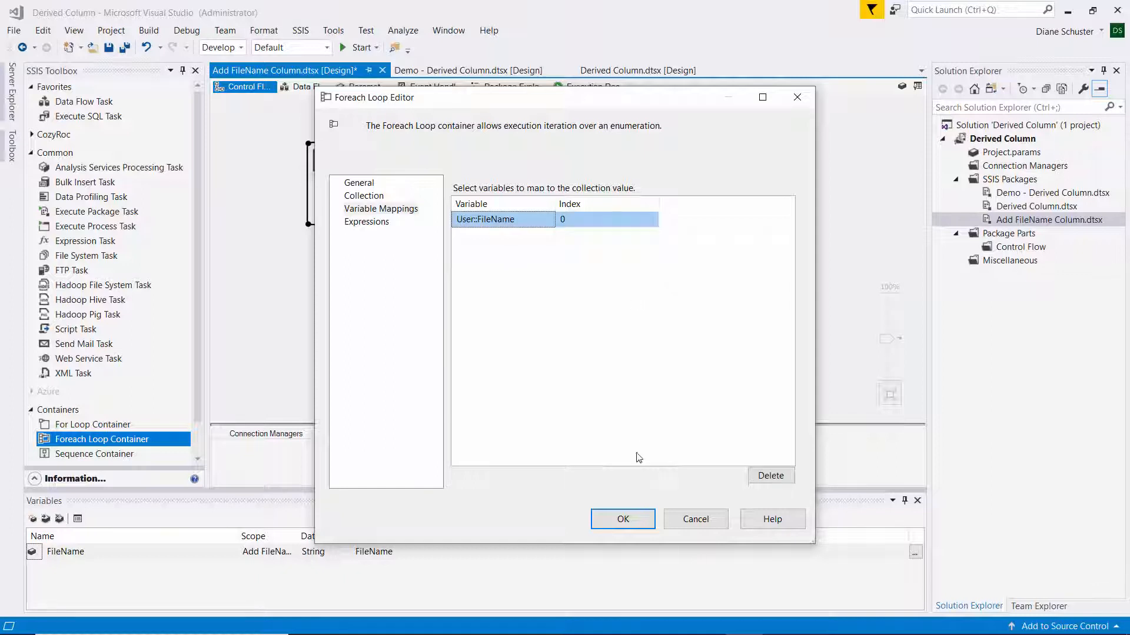
pyautogui.click(644, 519)
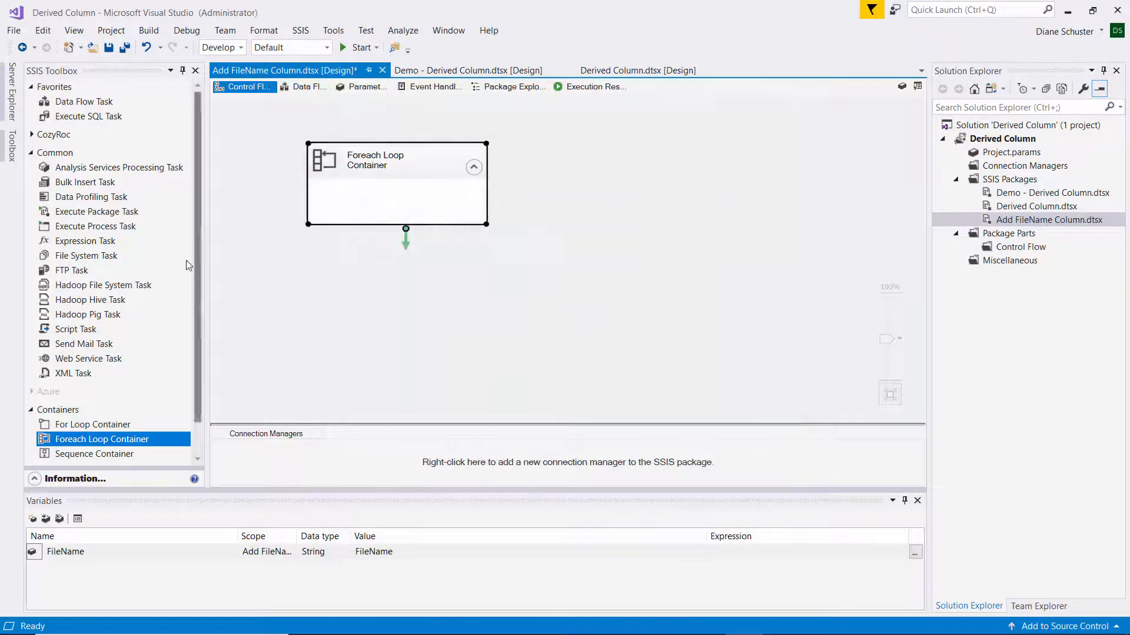
# Add a Data Flow Task inside the Foreach Loop Container and place an Excel Source in its data flow.
pyautogui.moveTo(82, 103); pyautogui.dragTo(333, 195)
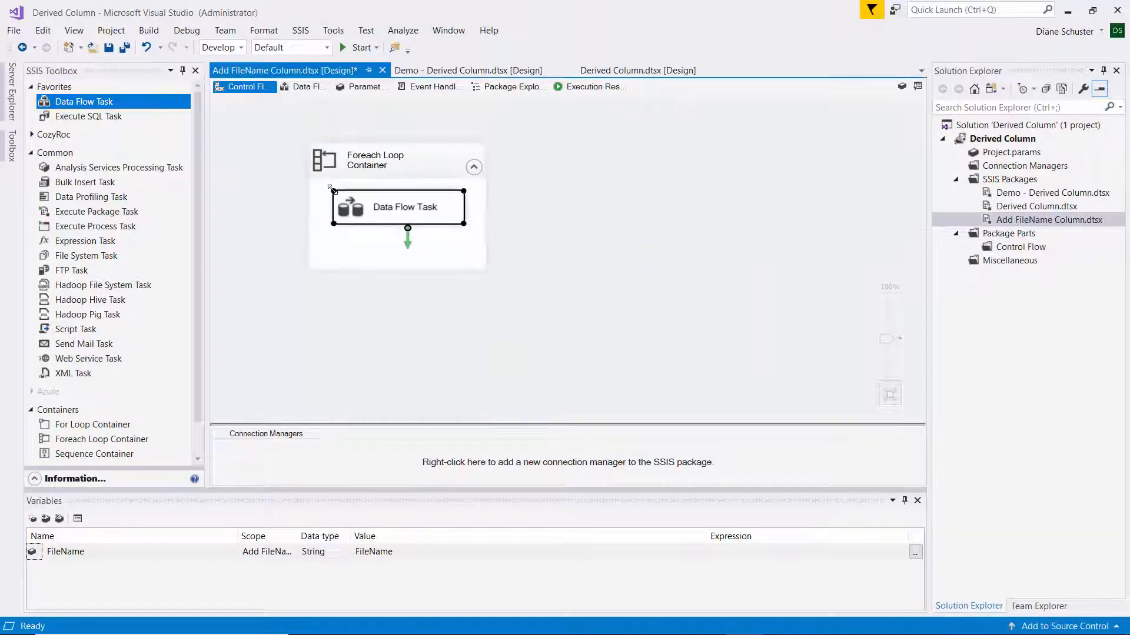
pyautogui.doubleClick(430, 207)
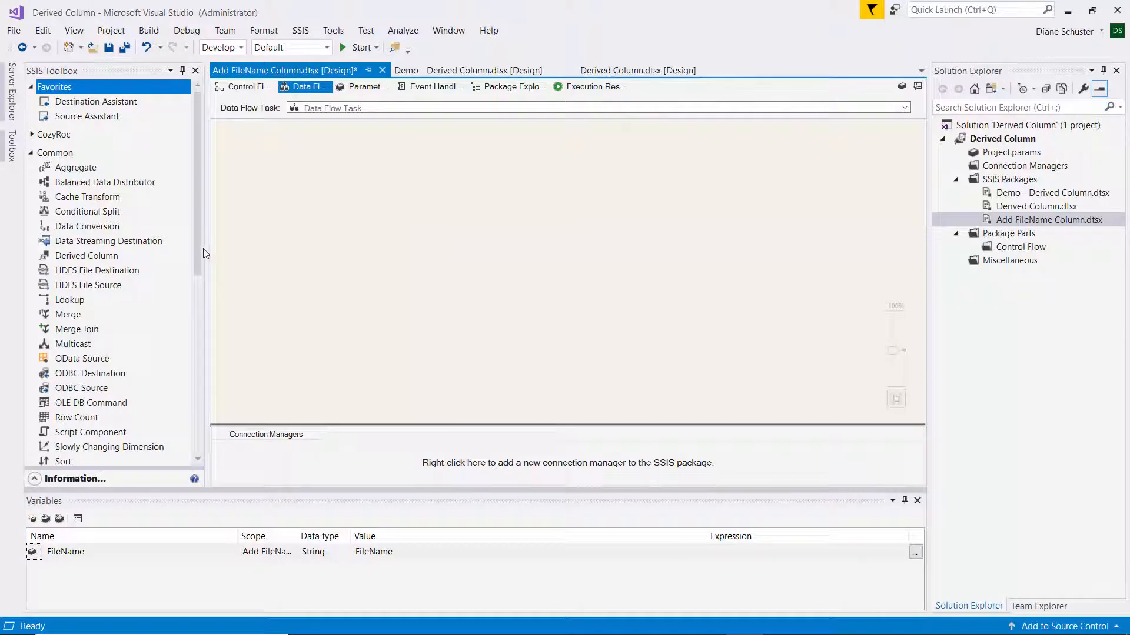
pyautogui.moveTo(196, 235); pyautogui.dragTo(196, 440)
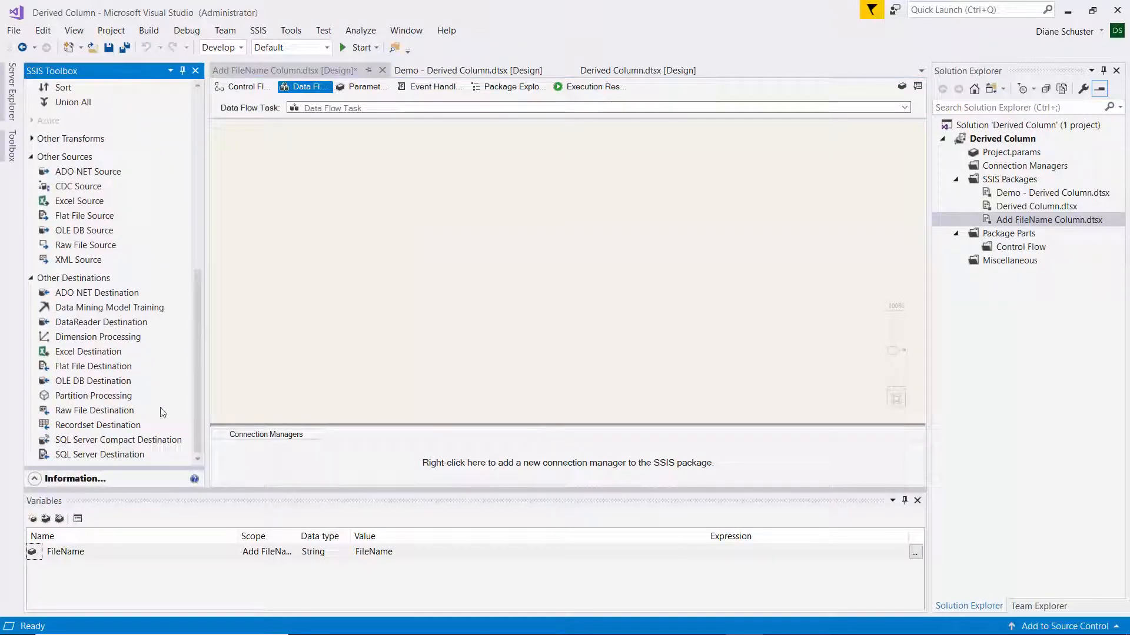
pyautogui.moveTo(70, 201); pyautogui.dragTo(291, 168)
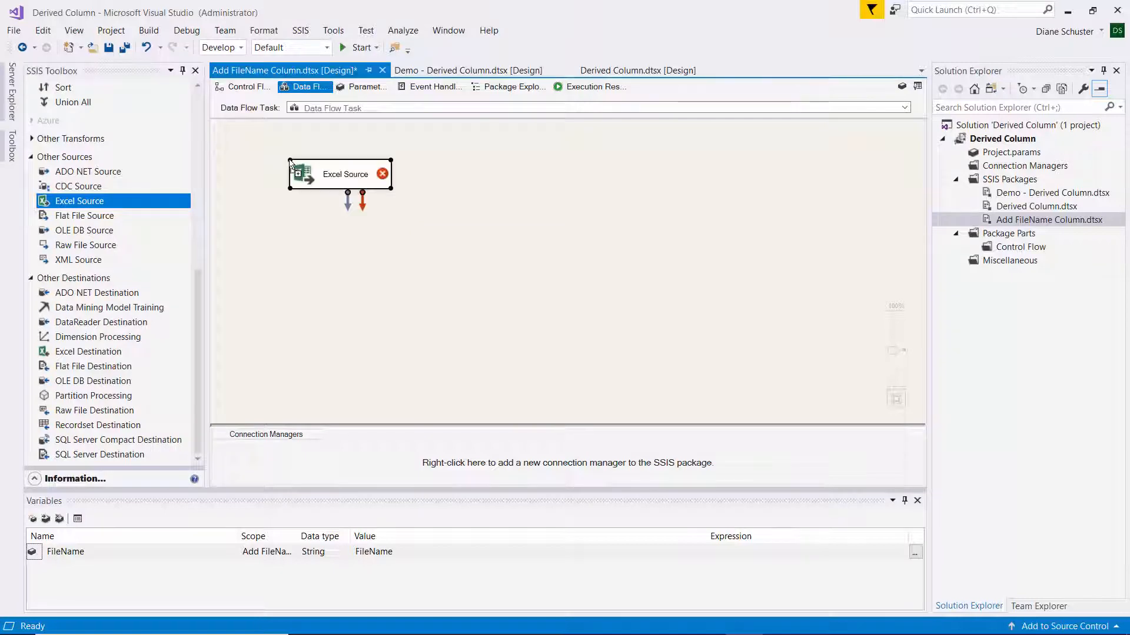
# Create a new connection manager for the Excel Source that points to First.xlsx in the Add FileName Demo folder.
pyautogui.doubleClick(344, 171)
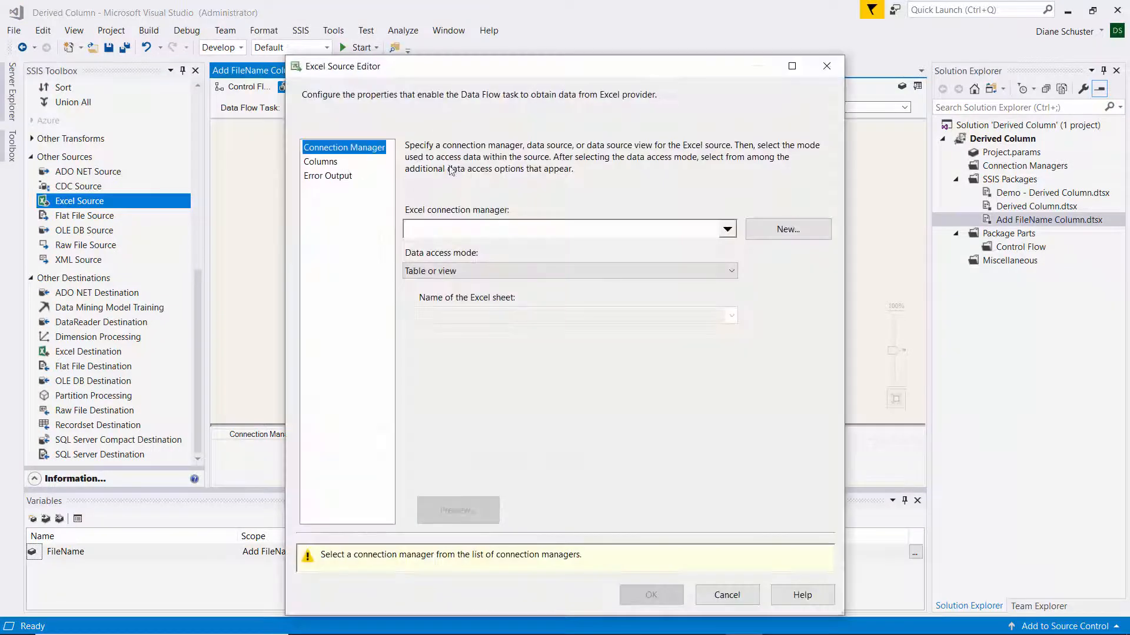
pyautogui.click(822, 229)
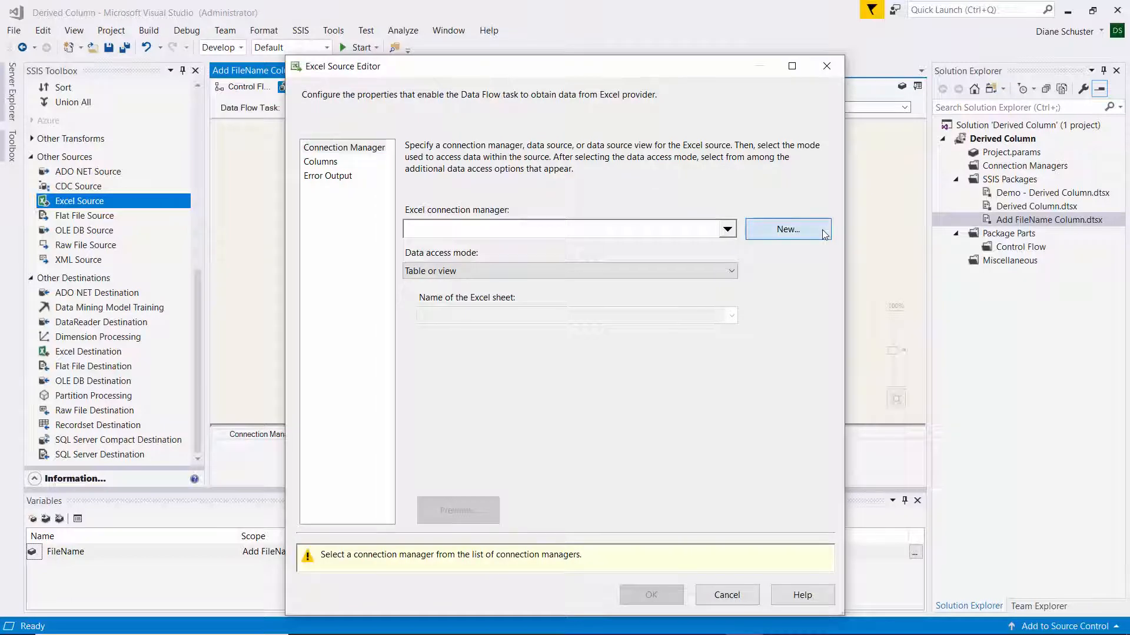
pyautogui.click(756, 289)
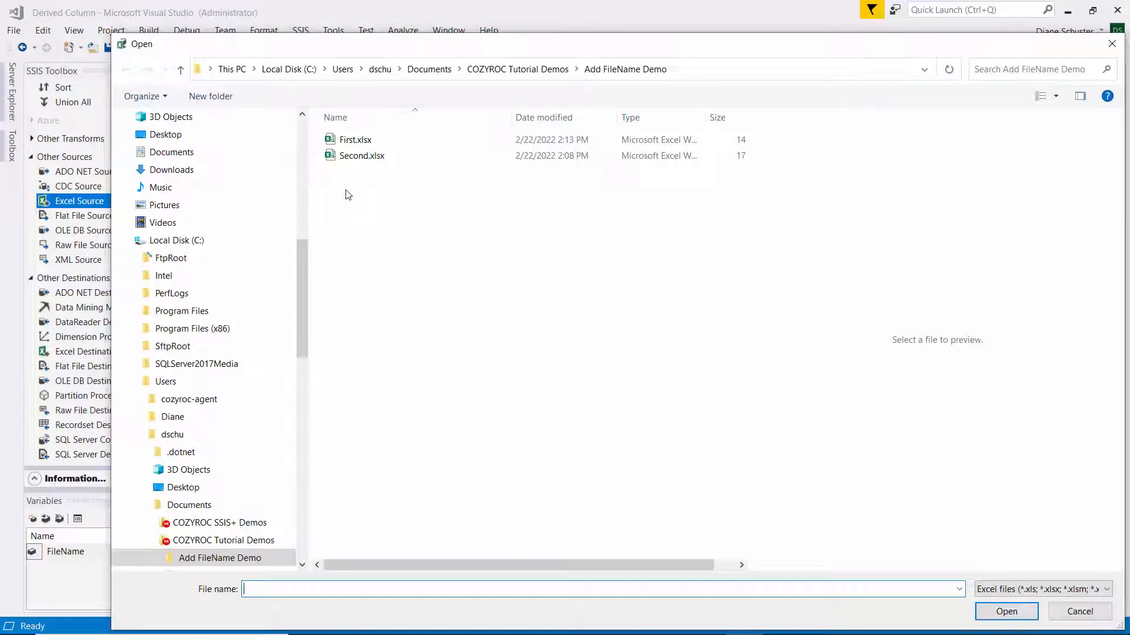
pyautogui.click(350, 142)
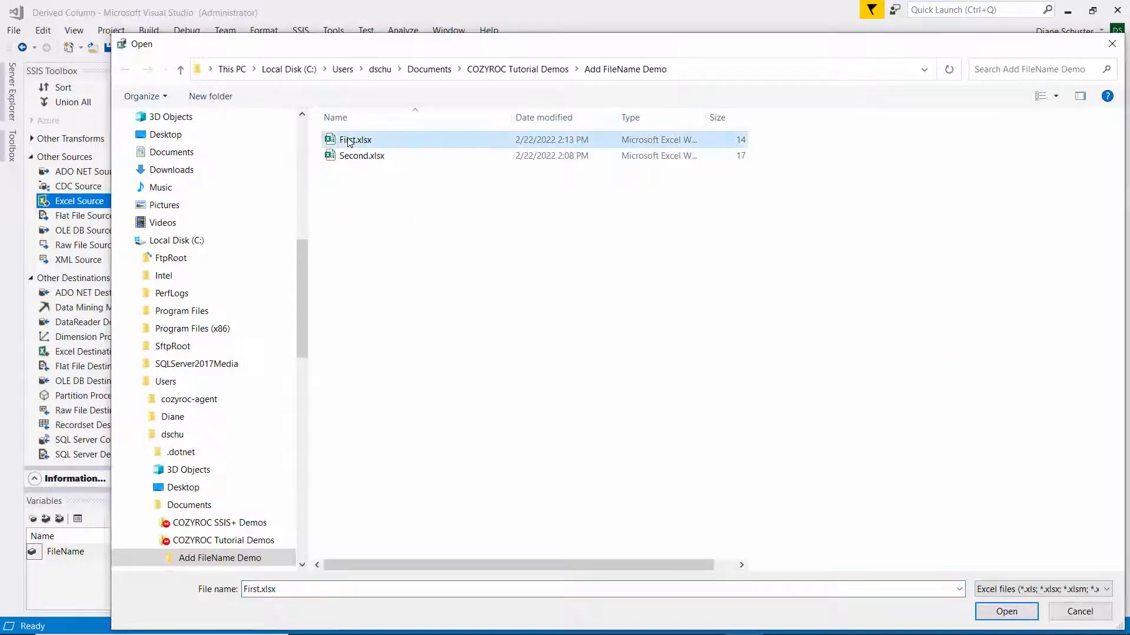
pyautogui.click(1016, 612)
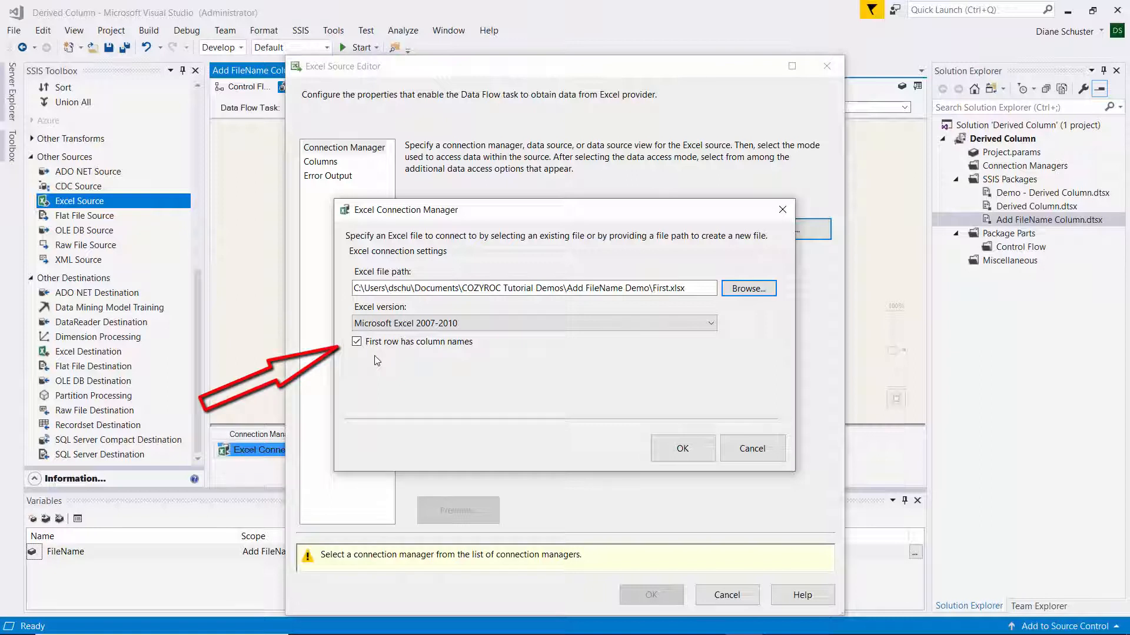
pyautogui.click(704, 452)
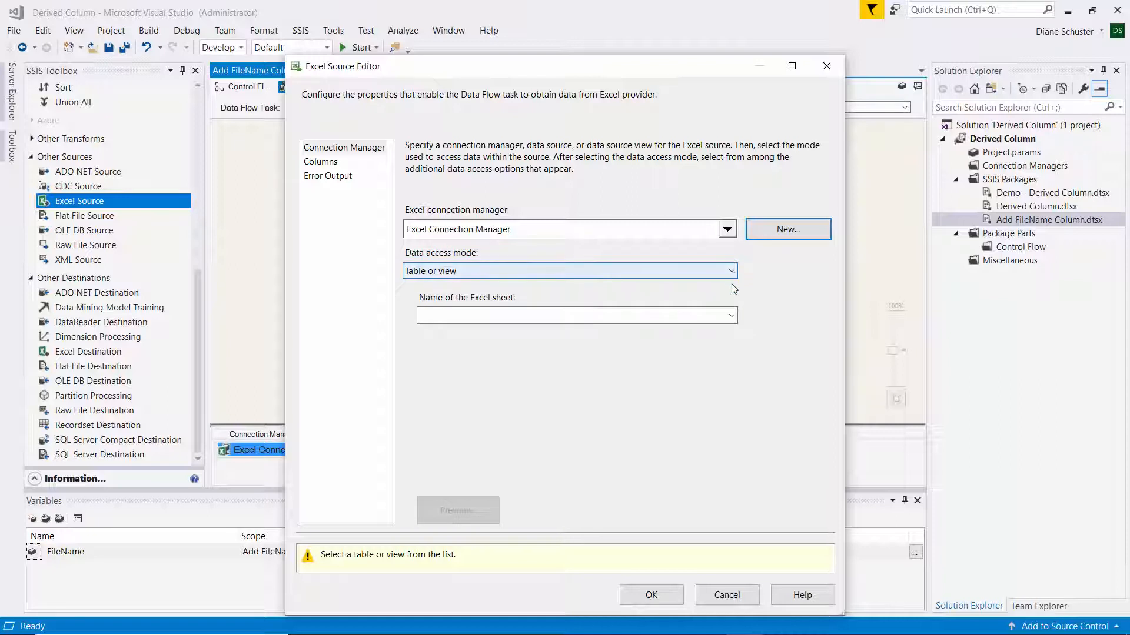
# Select the GamingRevenue$ sheet for the Excel Source, preview its rows, and accept the source settings.
pyautogui.click(731, 316)
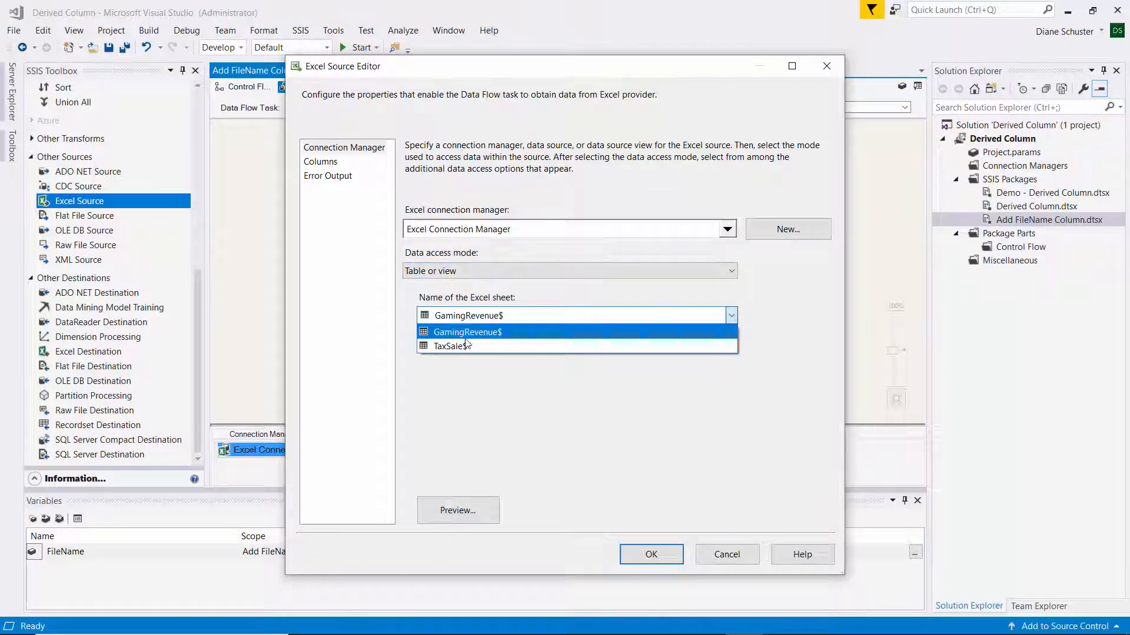
pyautogui.click(477, 333)
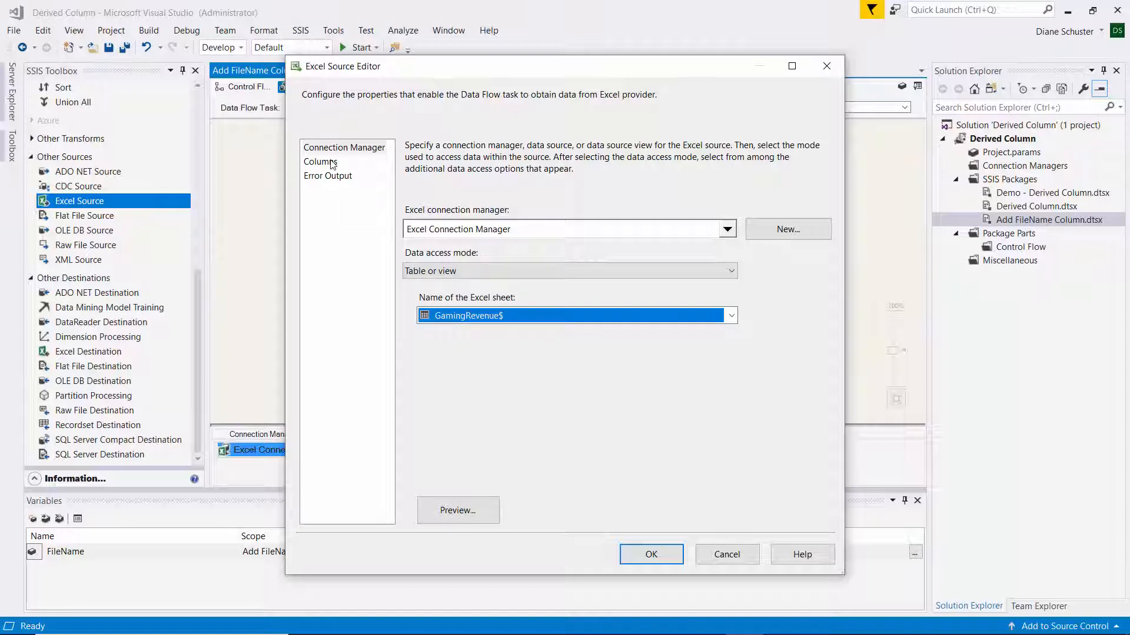
pyautogui.click(477, 507)
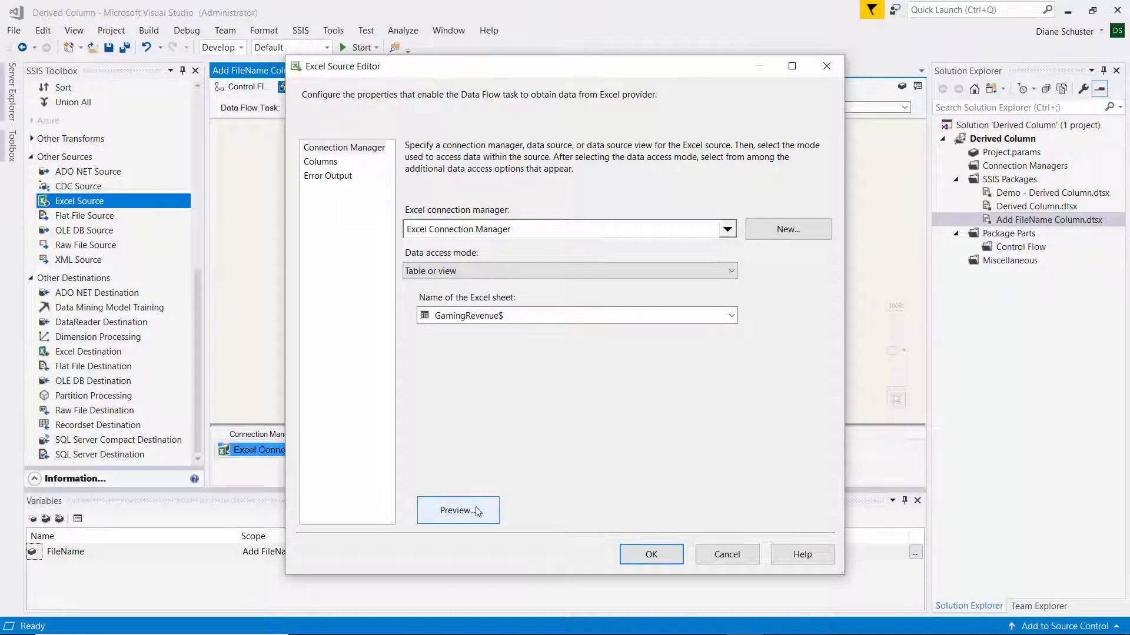
pyautogui.moveTo(733, 483); pyautogui.dragTo(1057, 504)
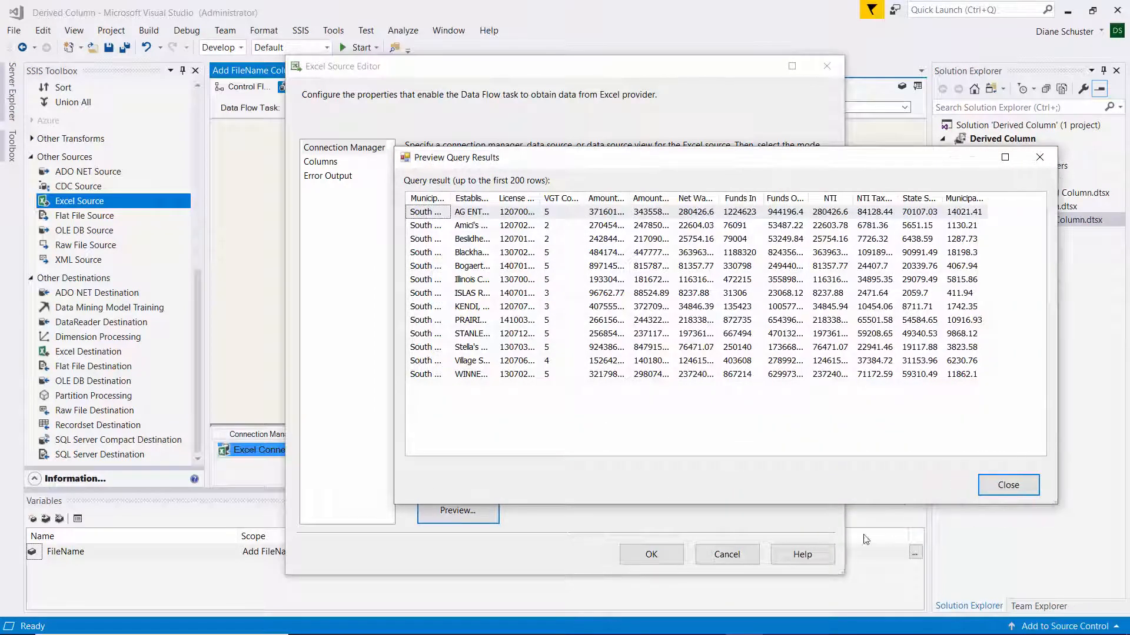
pyautogui.click(1007, 485)
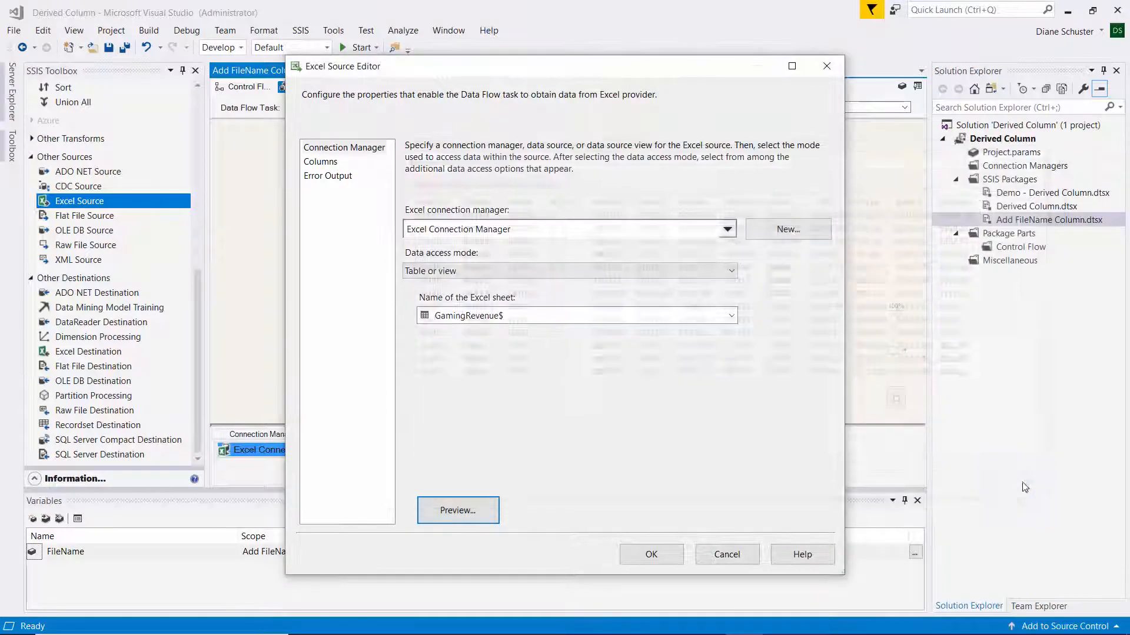
pyautogui.click(664, 559)
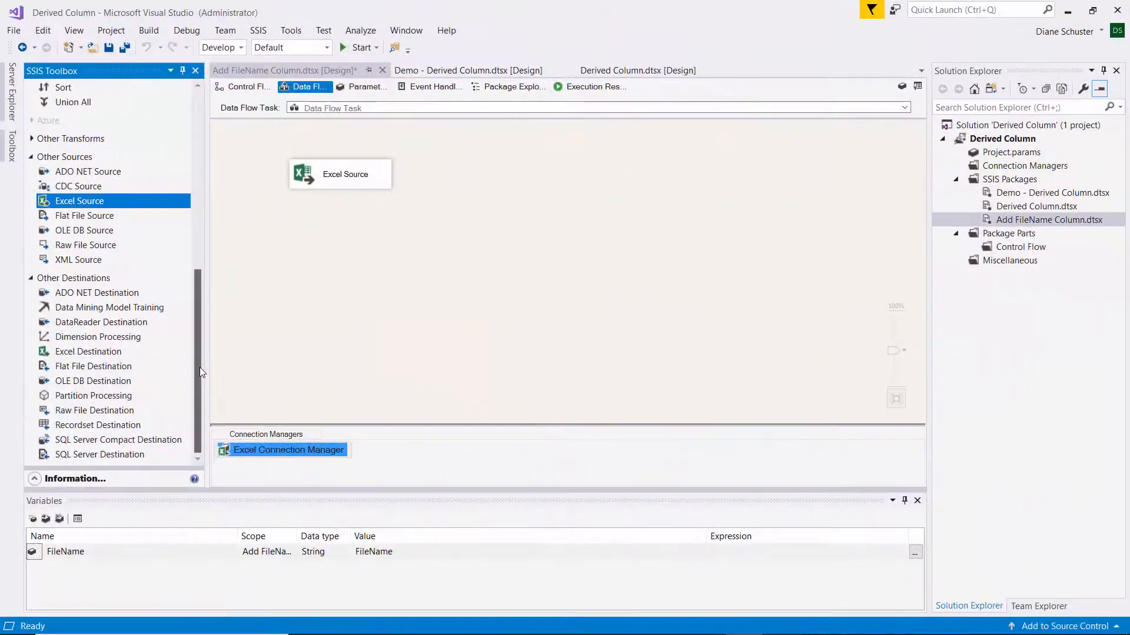
# Add a Derived Column transformation below the Excel Source and connect the source's data output to it.
pyautogui.scroll(8, 176, 298)
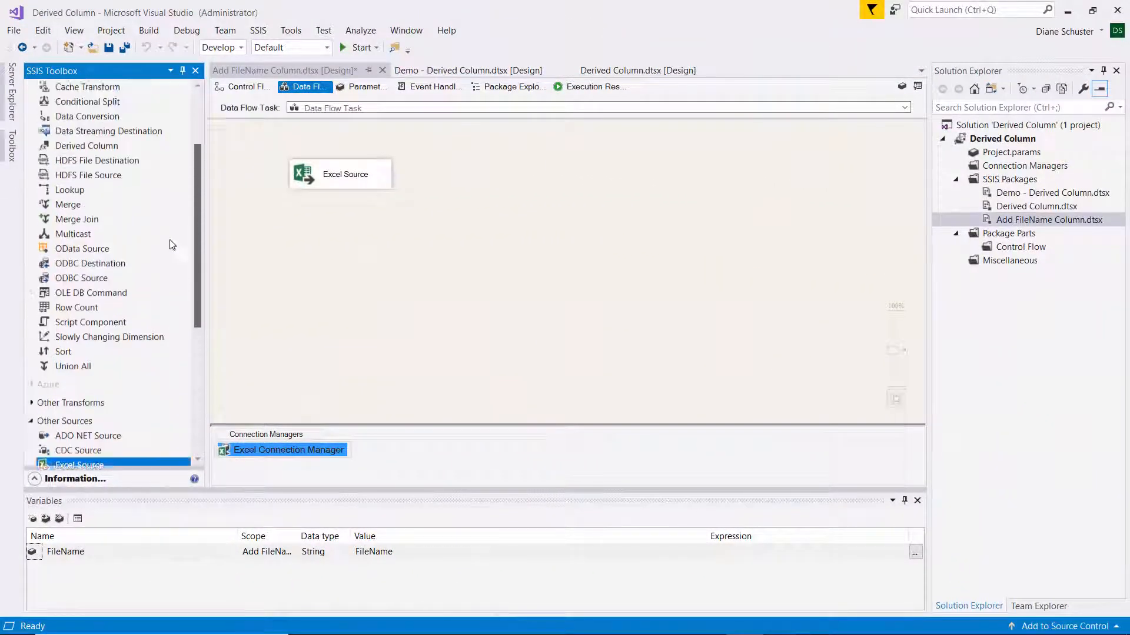
pyautogui.moveTo(71, 253); pyautogui.dragTo(279, 220)
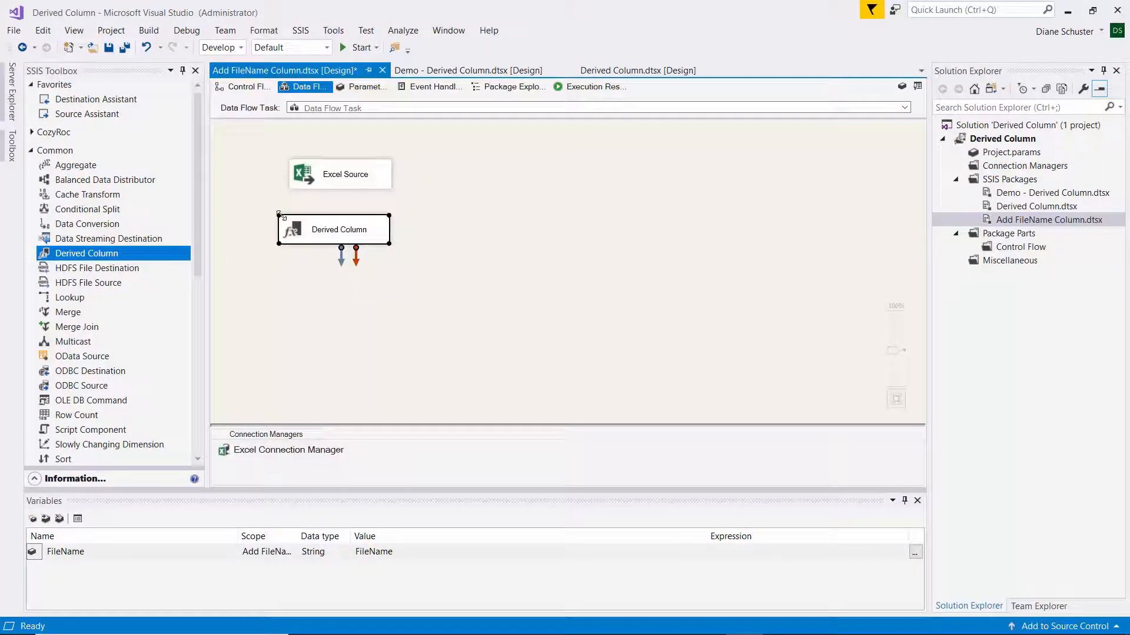
pyautogui.click(347, 182)
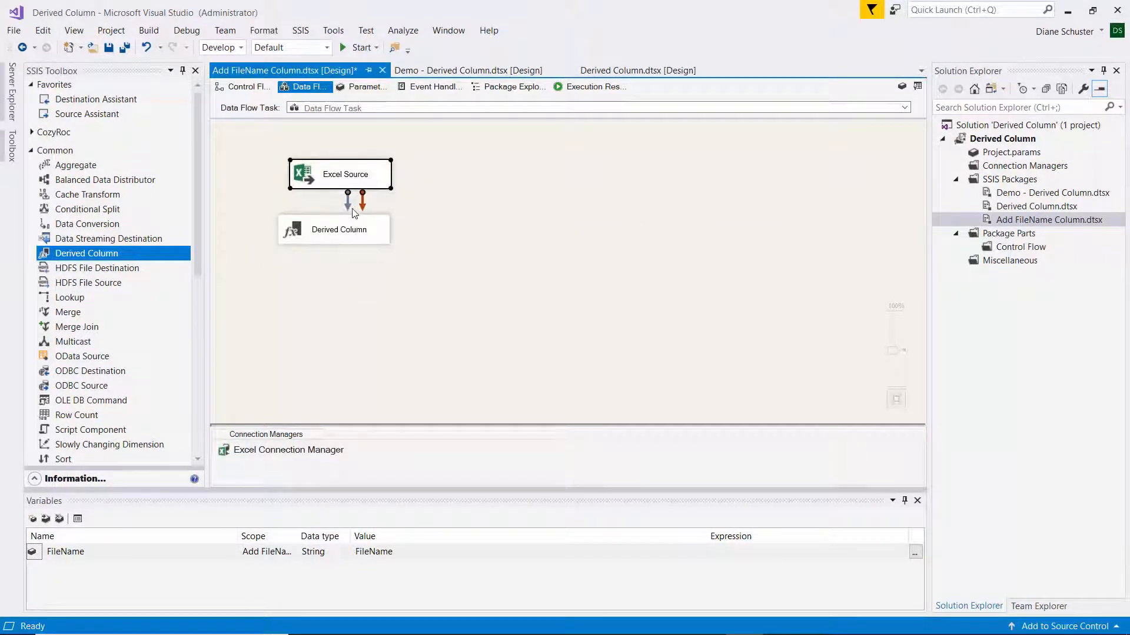
pyautogui.moveTo(349, 209); pyautogui.dragTo(348, 233)
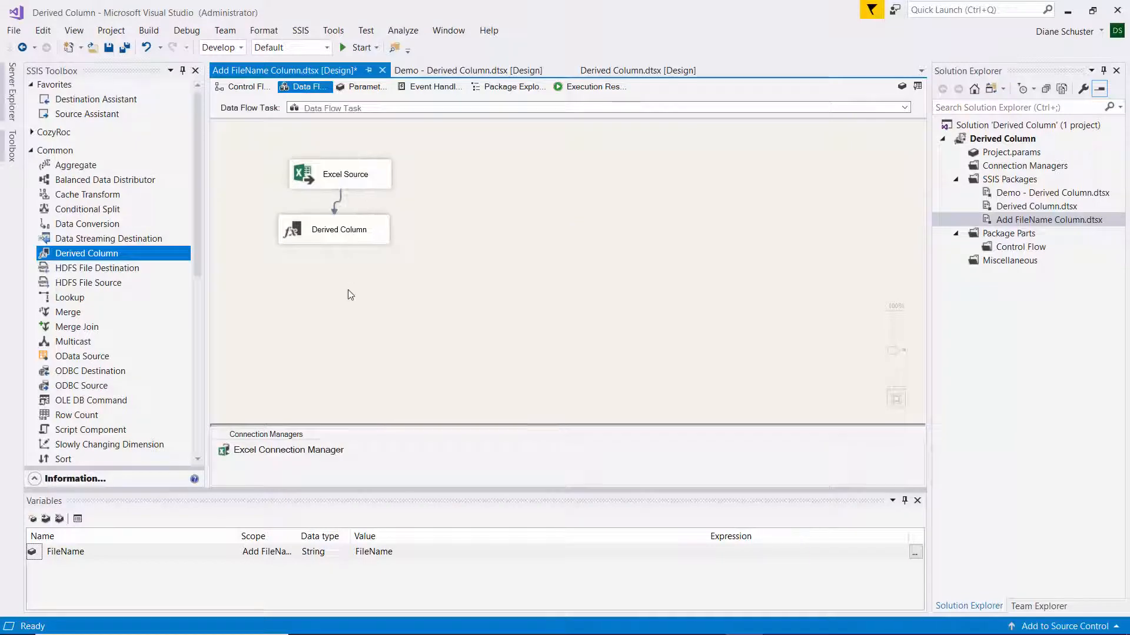
# Define a new derived column named FileName with the variable expression @[User::FileName].
pyautogui.click(373, 235)
pyautogui.doubleClick(373, 235)
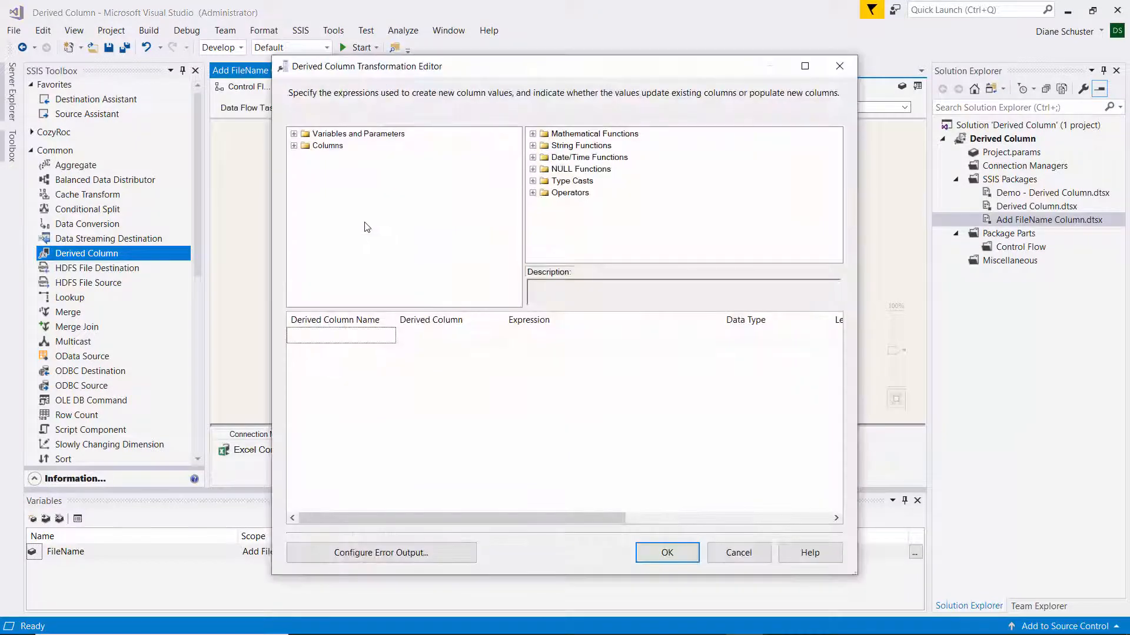
pyautogui.click(356, 333)
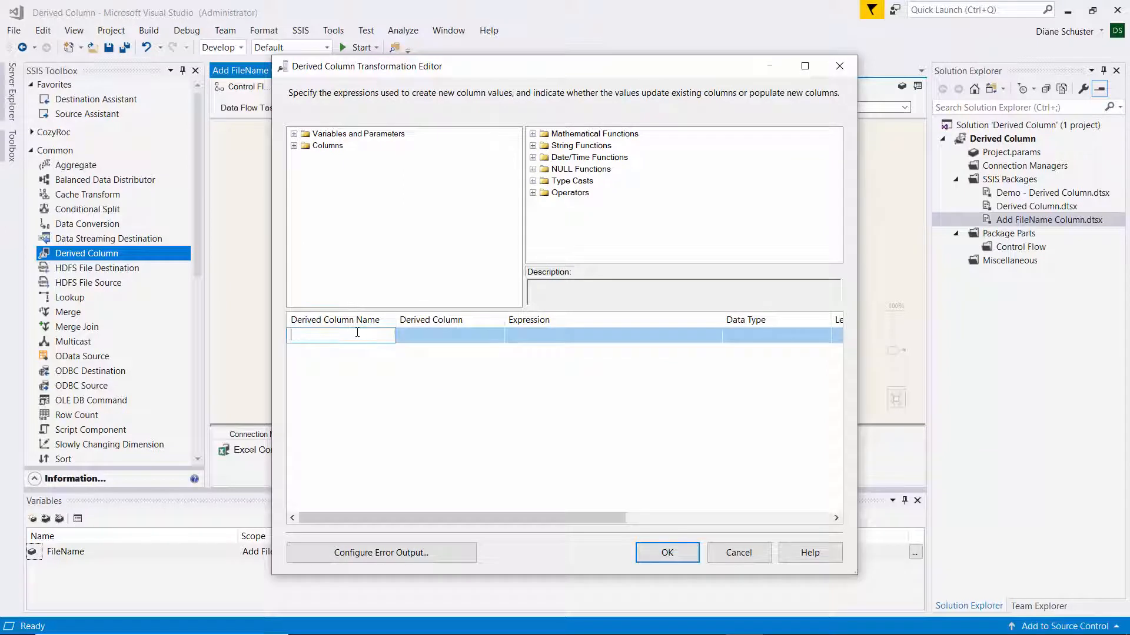
pyautogui.write('FileNam')
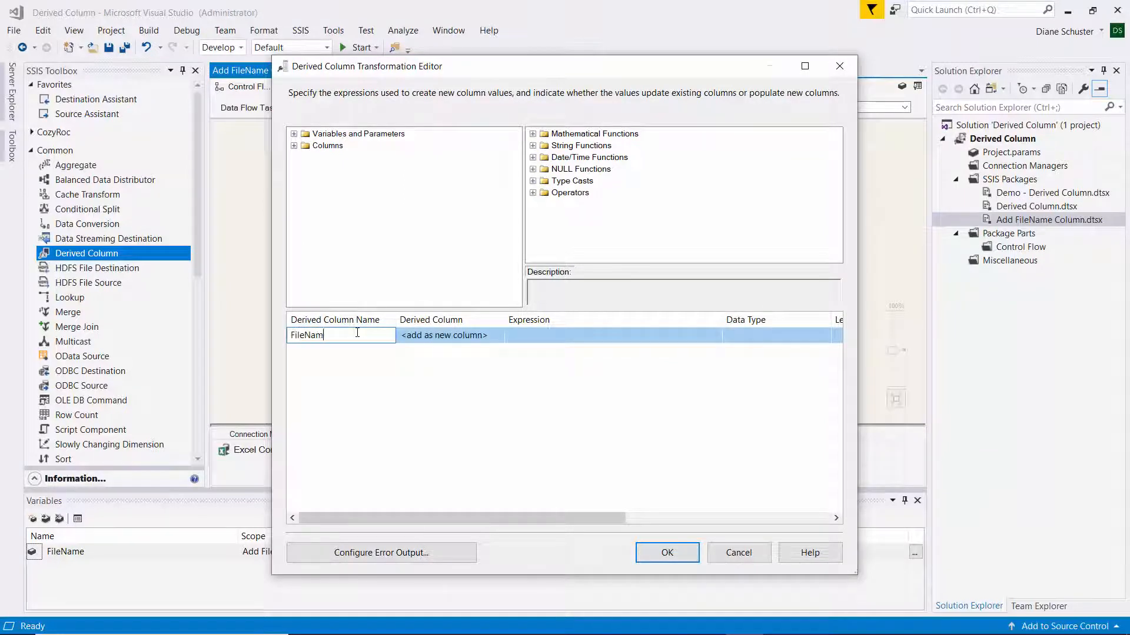
pyautogui.press('Tab')
pyautogui.press('Tab')
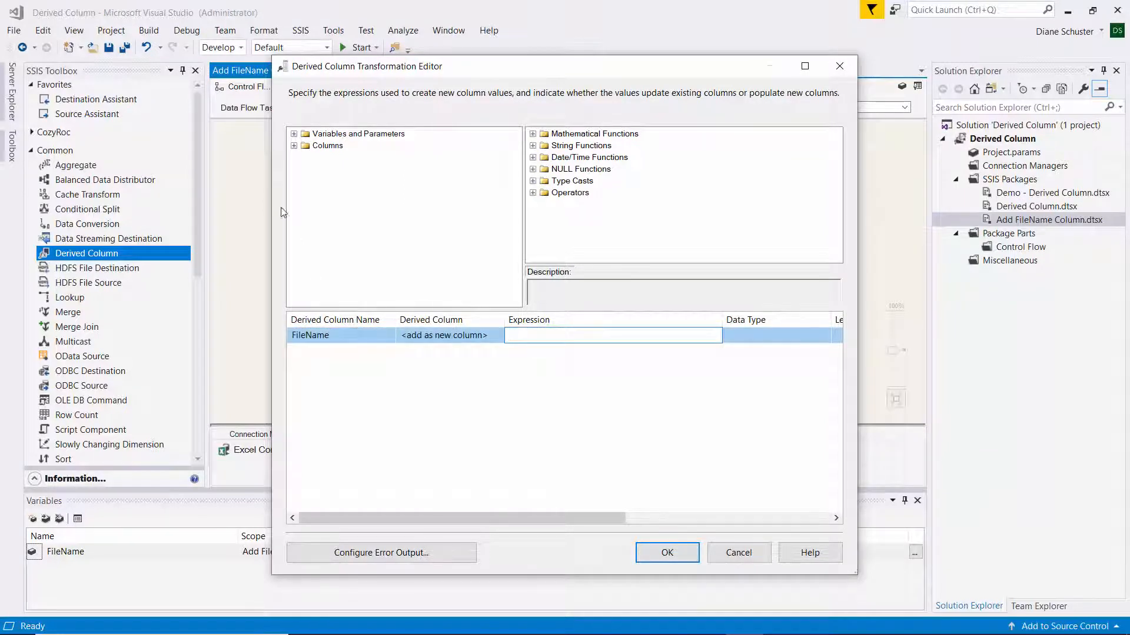
pyautogui.click(294, 135)
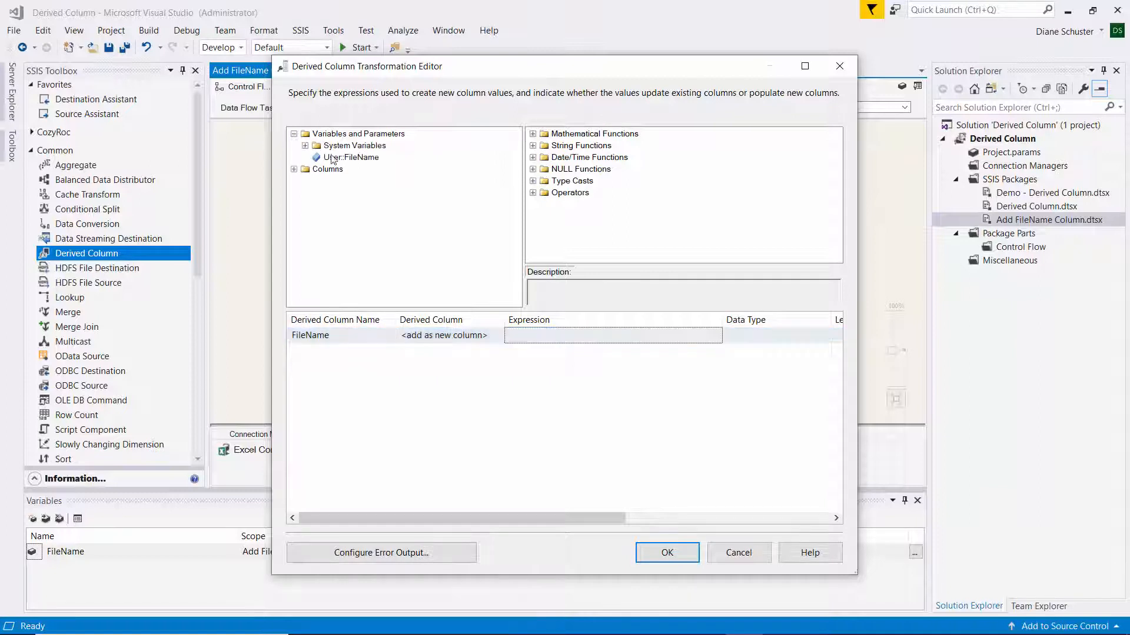
pyautogui.moveTo(349, 162); pyautogui.dragTo(539, 333)
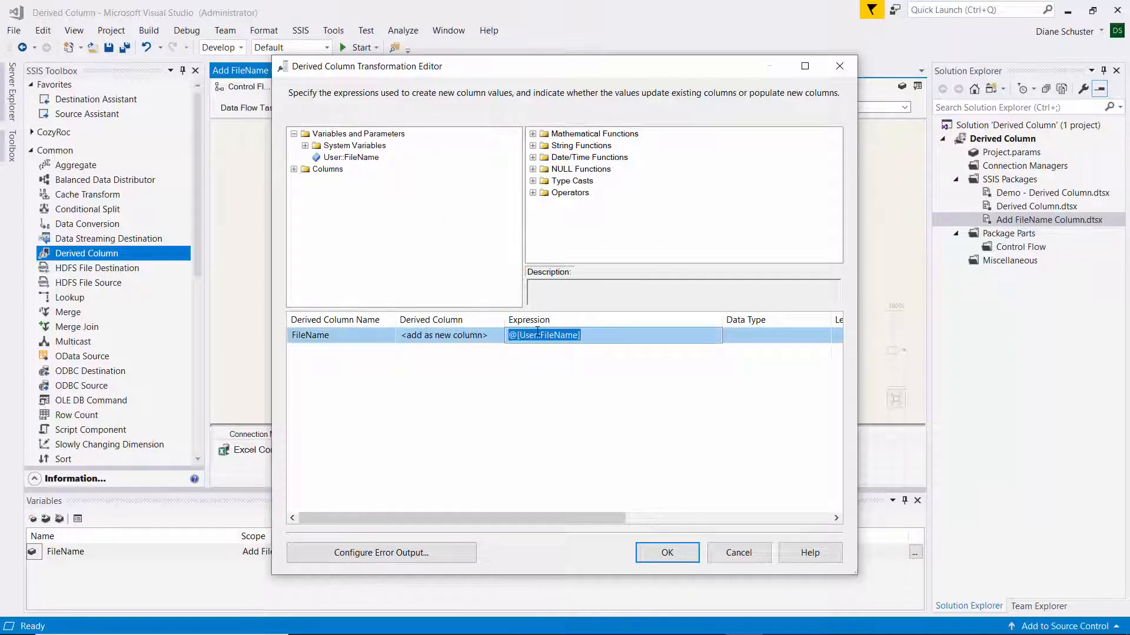
pyautogui.press('Tab')
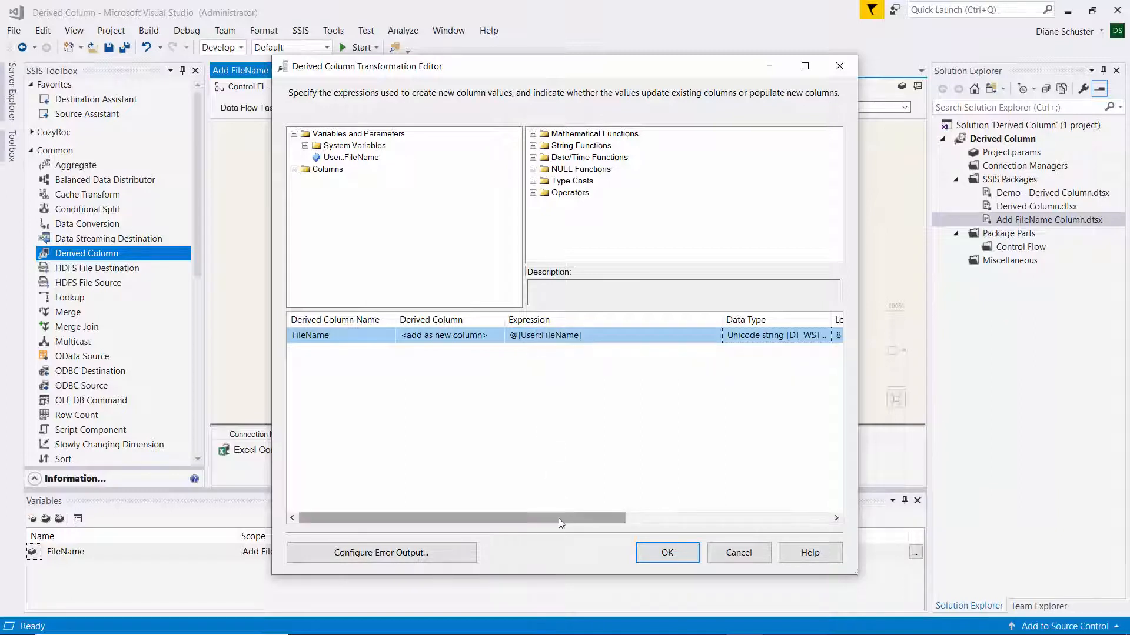
# Check the FileName column's length, prefix its expression with the cast (DT_WSTR, 50), and accept the Derived Column settings.
pyautogui.moveTo(559, 518)
pyautogui.mouseDown()
pyautogui.moveTo(646, 510)
pyautogui.moveTo(545, 513)
pyautogui.mouseUp()
pyautogui.click(510, 339)
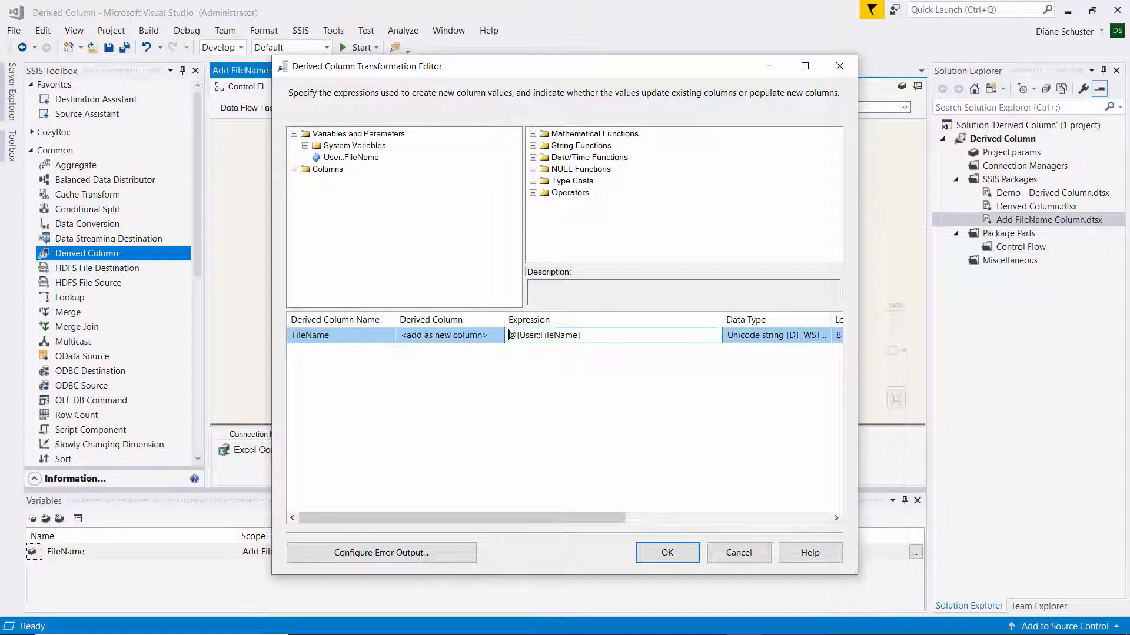
pyautogui.write('(DT_WSTR, ')
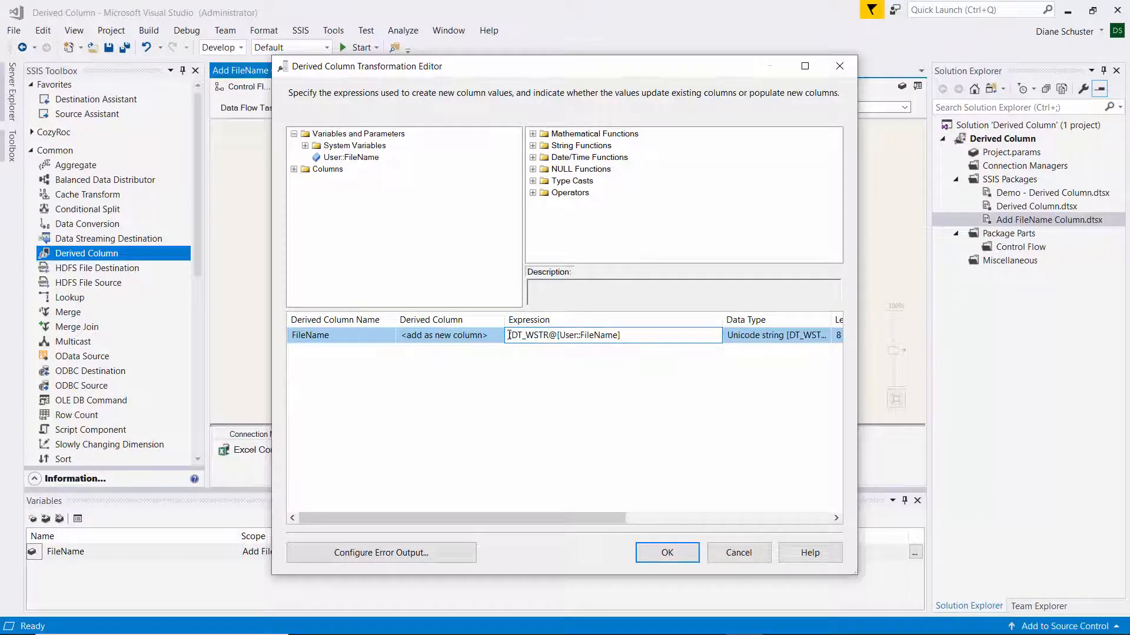
pyautogui.write('50')
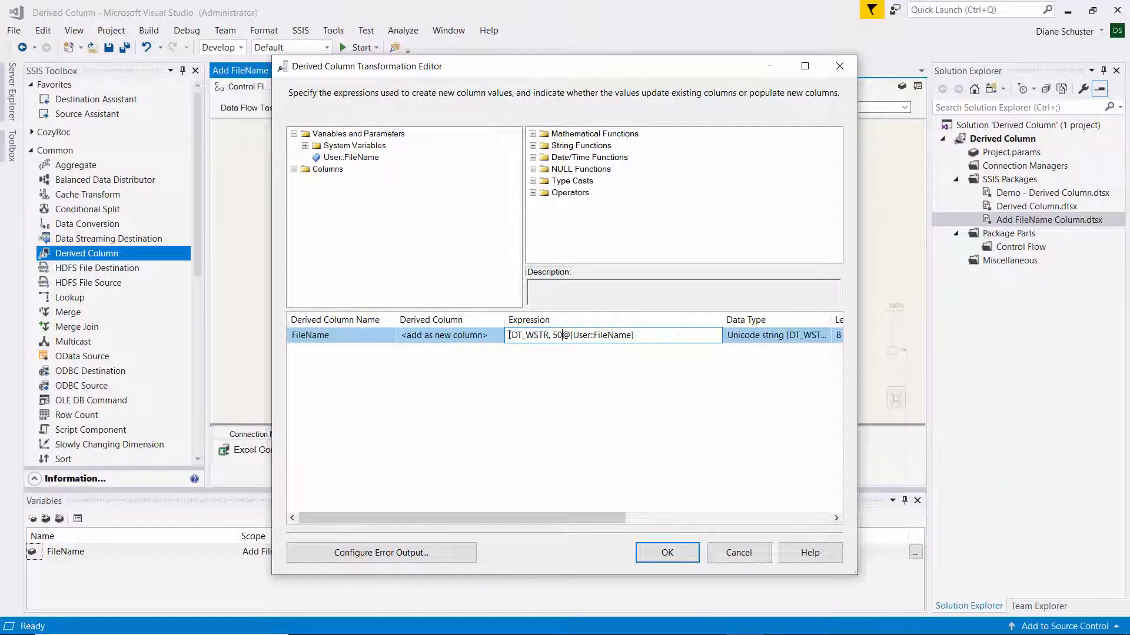
pyautogui.write(')')
pyautogui.press('Tab')
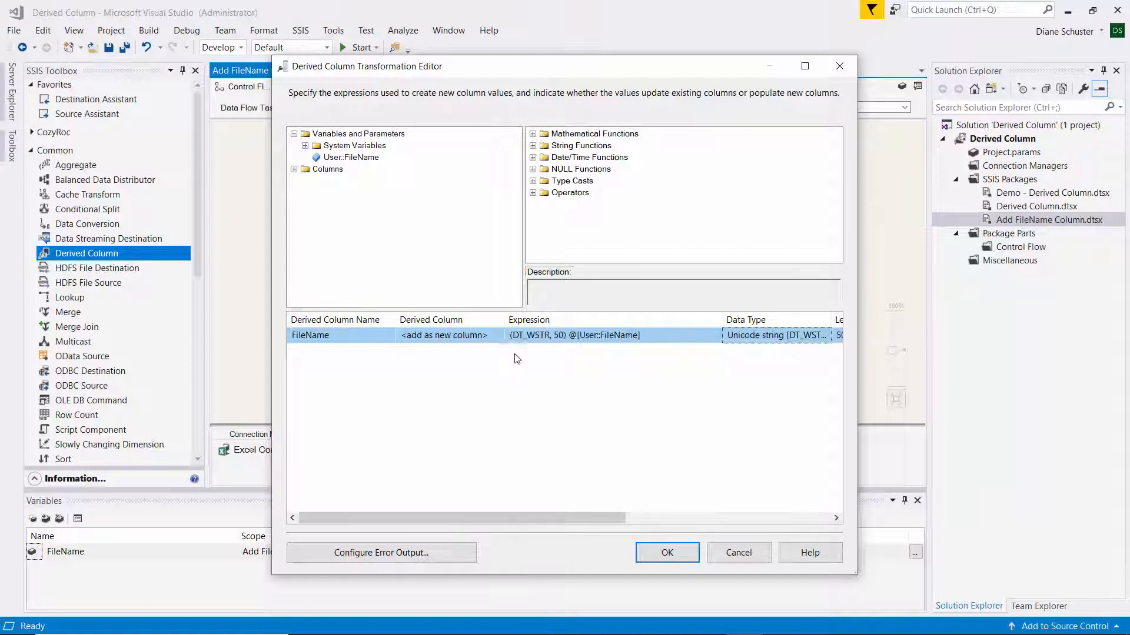
pyautogui.moveTo(560, 511); pyautogui.dragTo(494, 501)
pyautogui.click(676, 552)
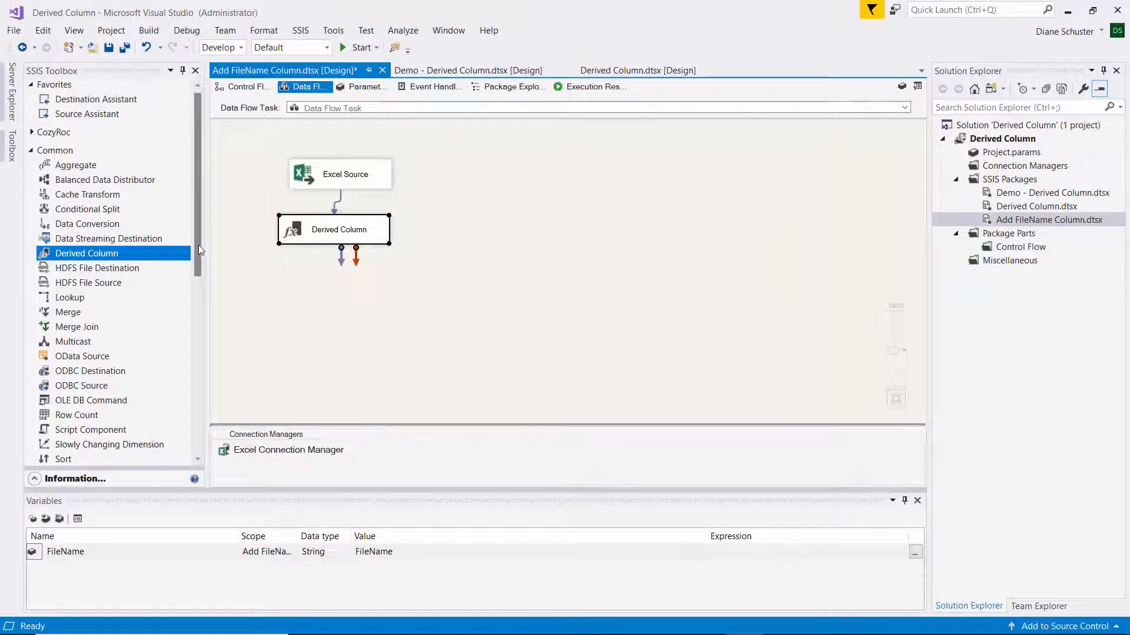
# Add an OLE DB Destination below the Derived Column and connect the transformation's data output to it.
pyautogui.moveTo(199, 245); pyautogui.dragTo(211, 434)
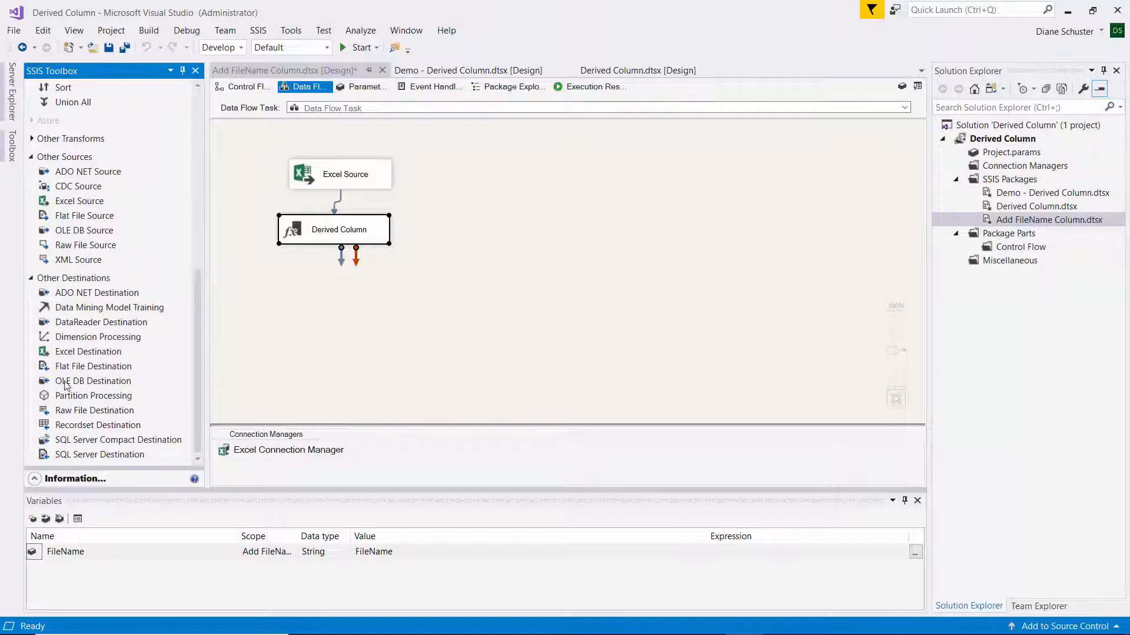
pyautogui.moveTo(66, 381); pyautogui.dragTo(344, 290)
pyautogui.click(346, 261)
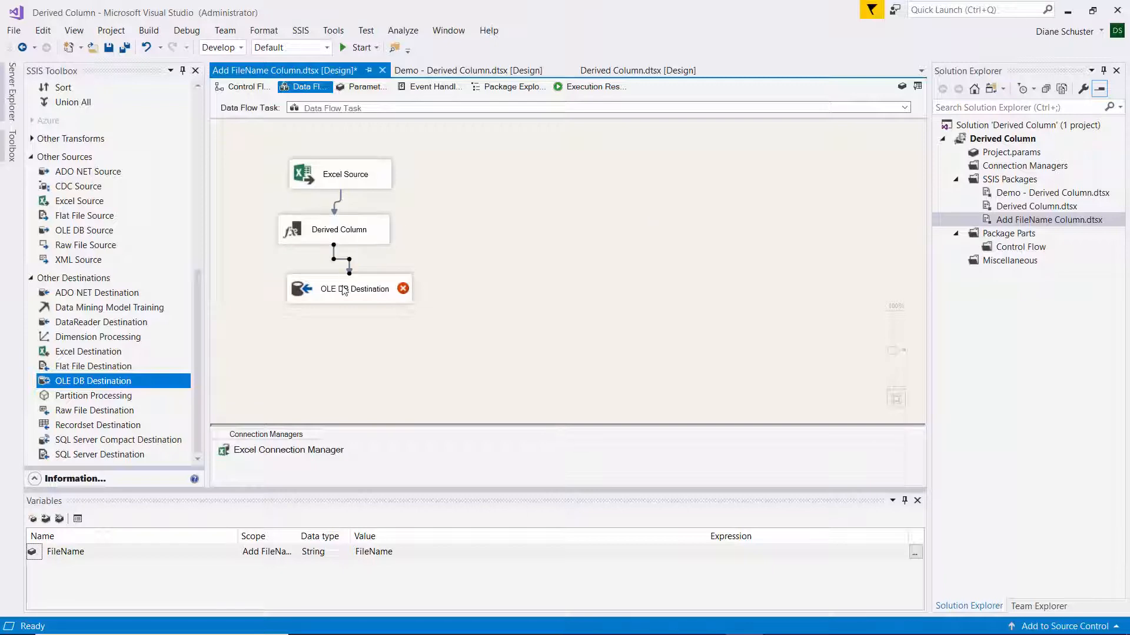
# Assign the existing Derived Column Demo database connection to the OLE DB Destination and set its data access mode to Table or view - fast load.
pyautogui.doubleClick(385, 288)
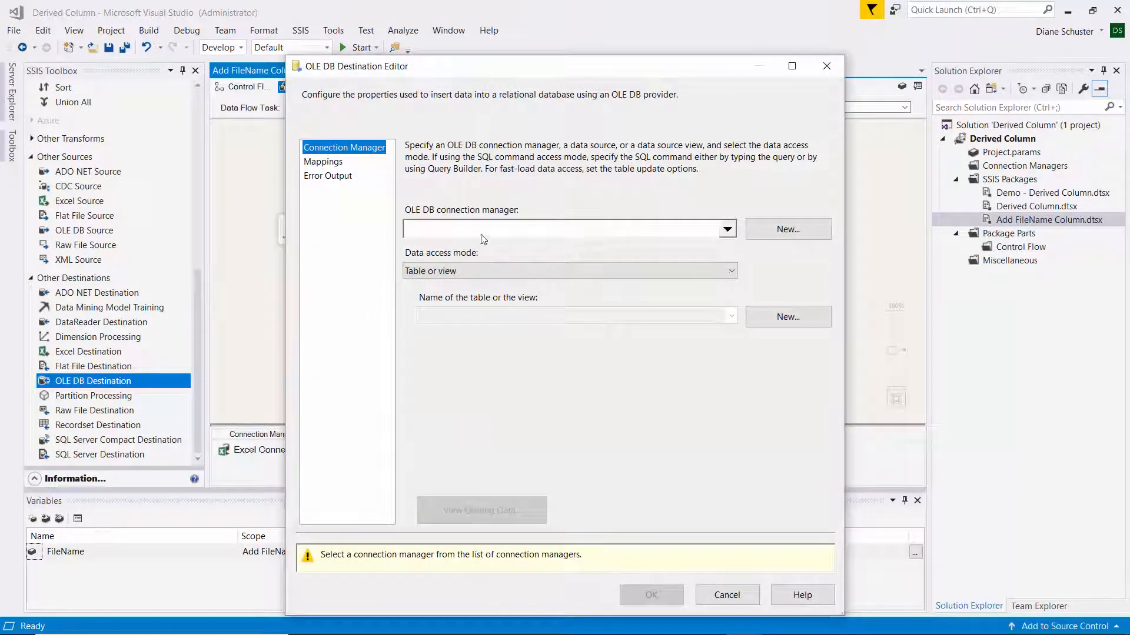
pyautogui.click(806, 235)
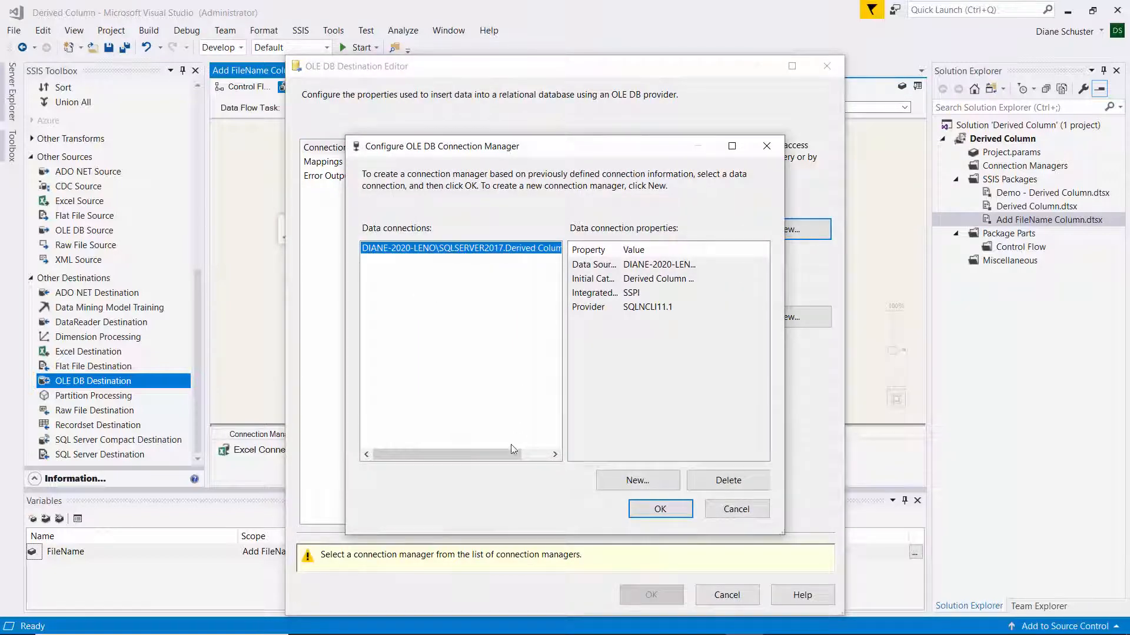
pyautogui.moveTo(512, 449); pyautogui.dragTo(560, 455)
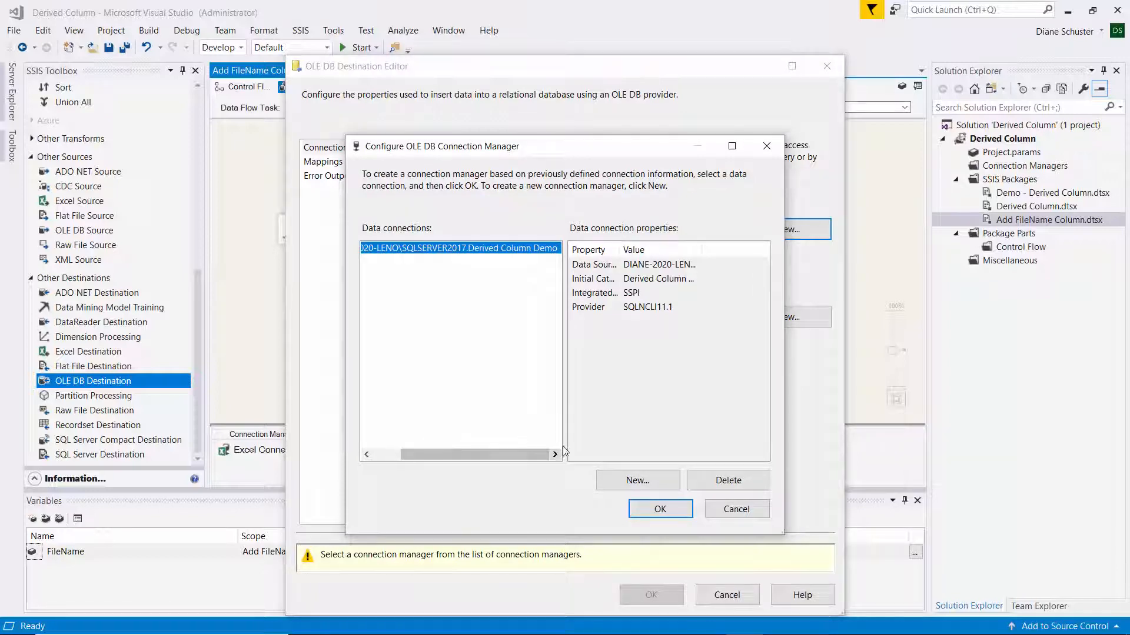
pyautogui.click(661, 509)
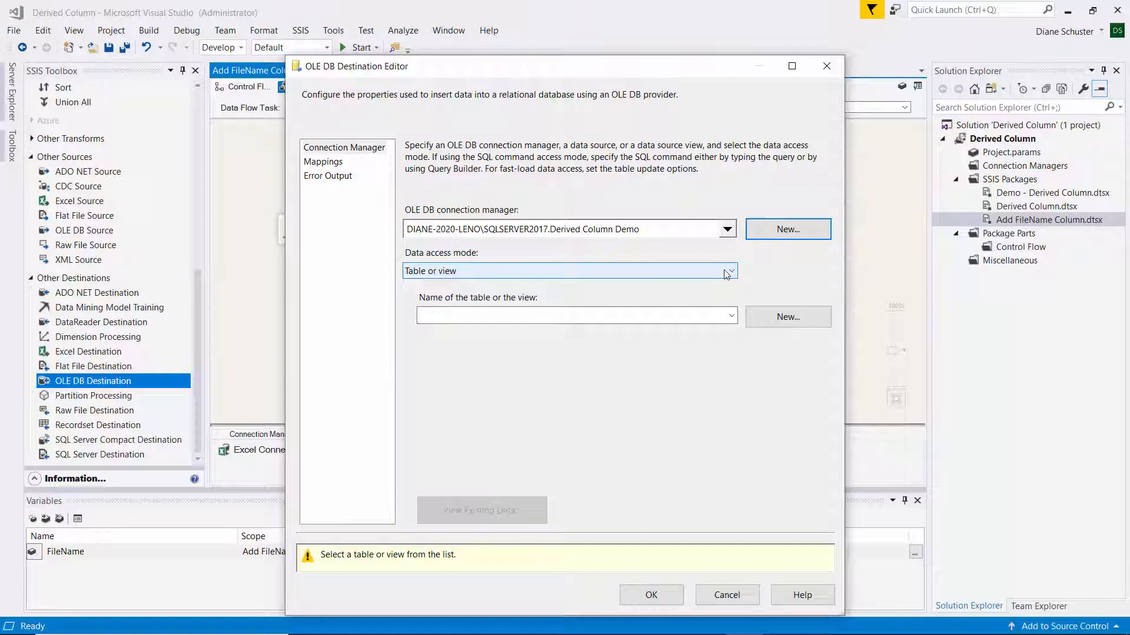
pyautogui.click(727, 272)
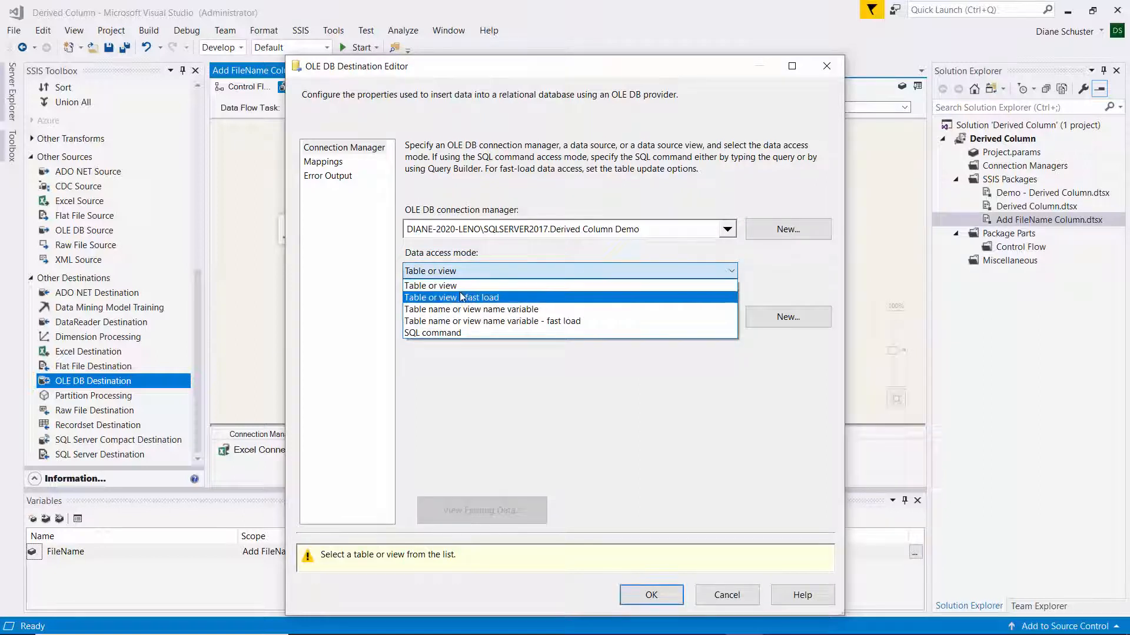
pyautogui.click(441, 298)
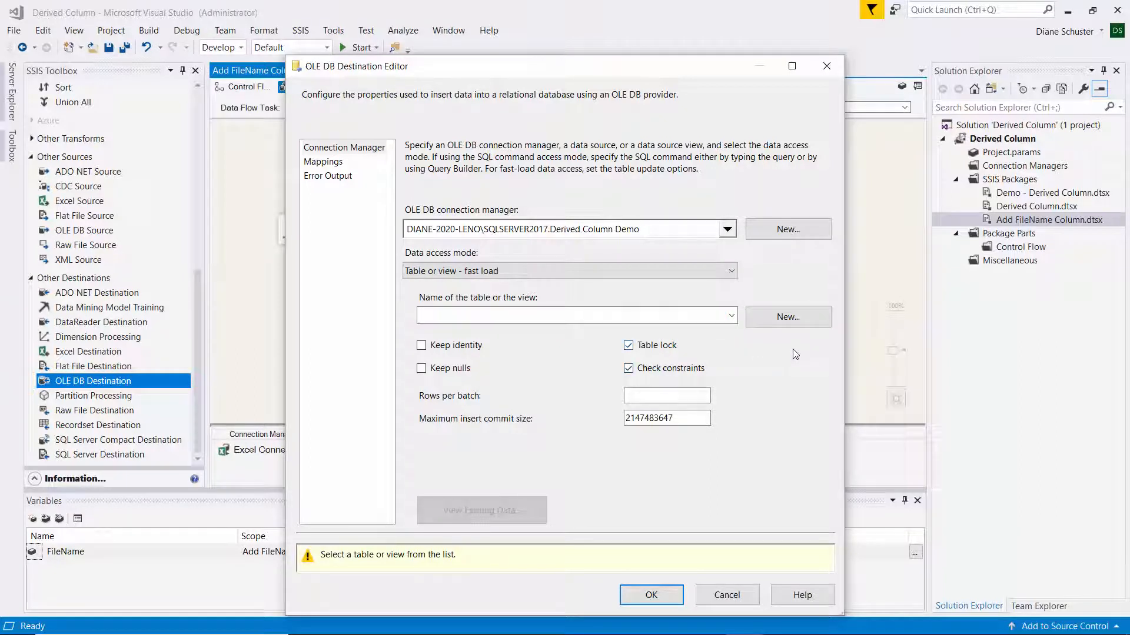
# Create a new destination table named Gaming Results from the generated column definitions.
pyautogui.click(796, 314)
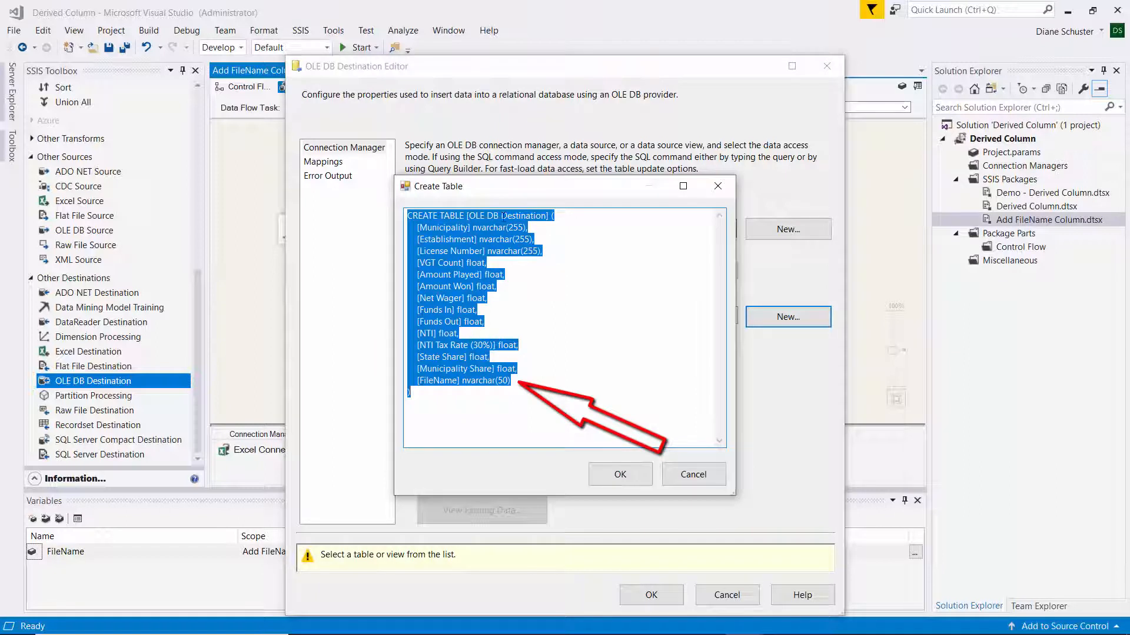
pyautogui.moveTo(468, 215); pyautogui.dragTo(547, 218)
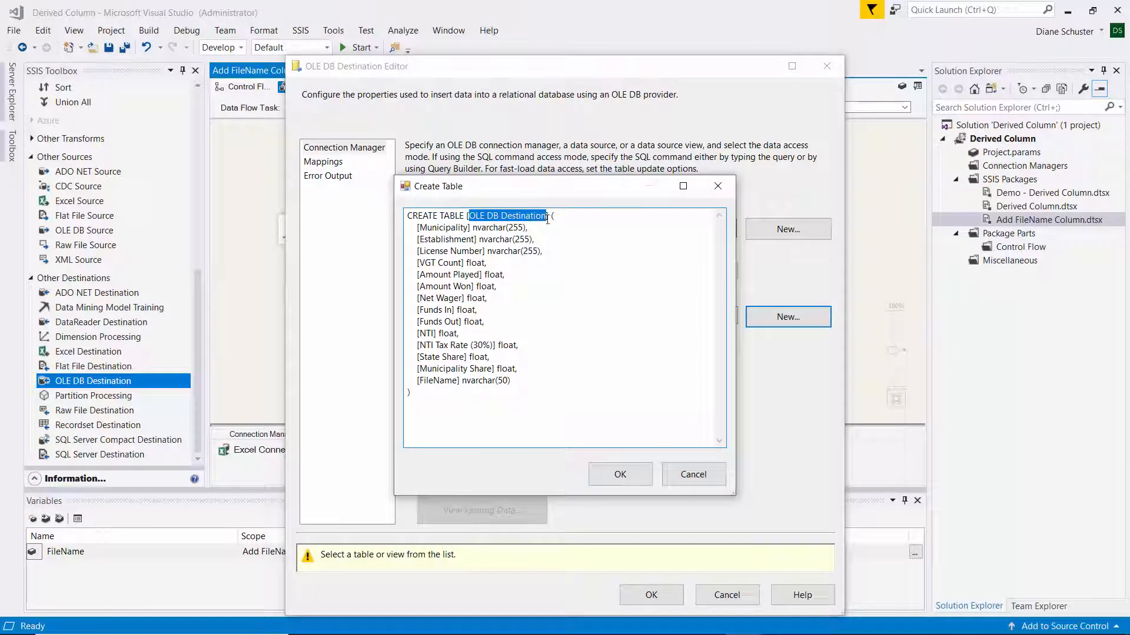
pyautogui.press('BackSpace')
pyautogui.write('G')
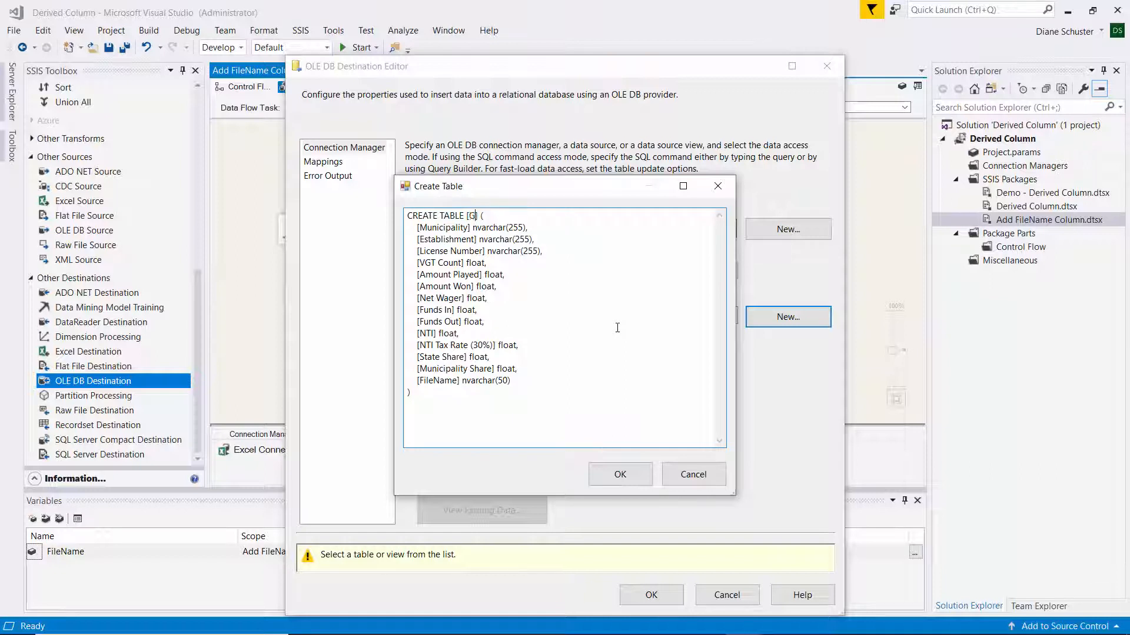
pyautogui.write('aming Results')
pyautogui.click(614, 475)
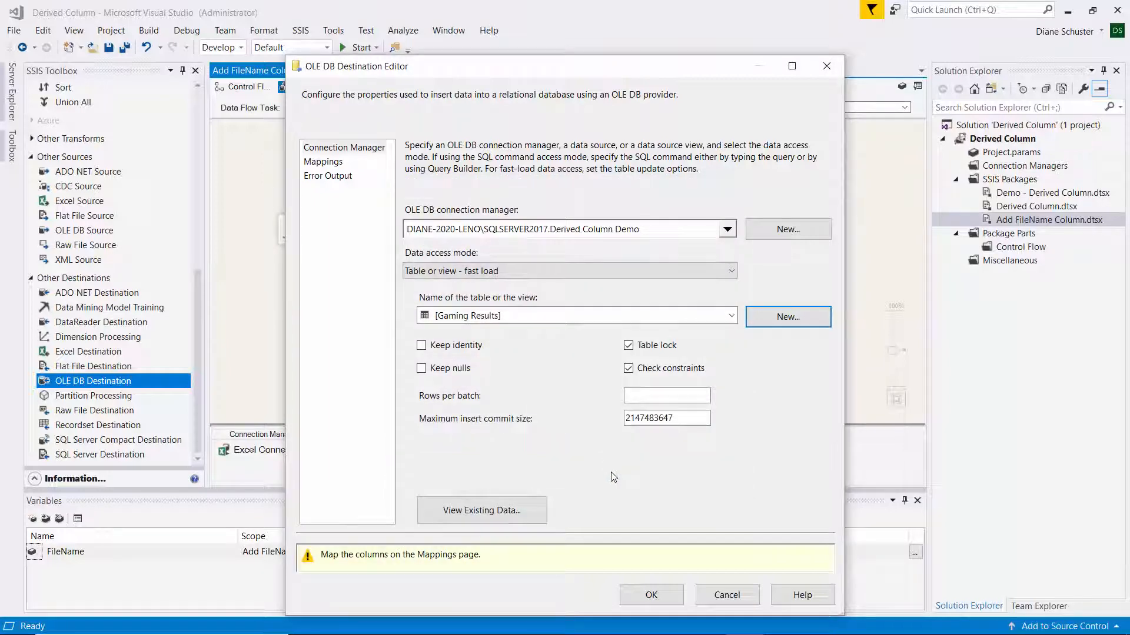
# Preview the existing data in the Gaming Results table and close the preview.
pyautogui.click(540, 512)
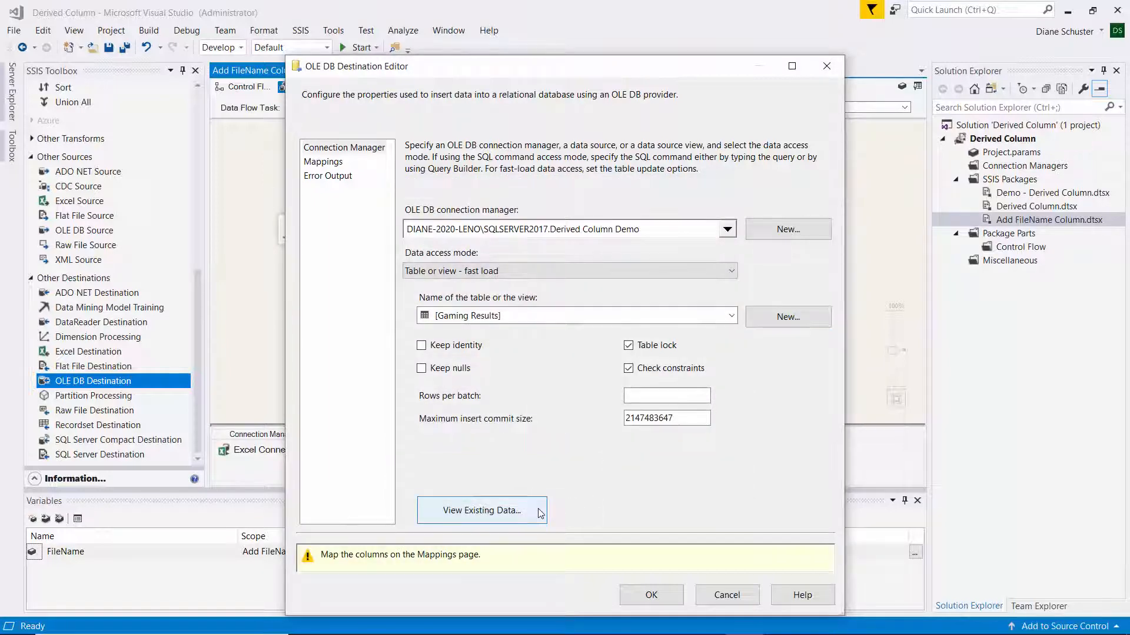
pyautogui.click(540, 512)
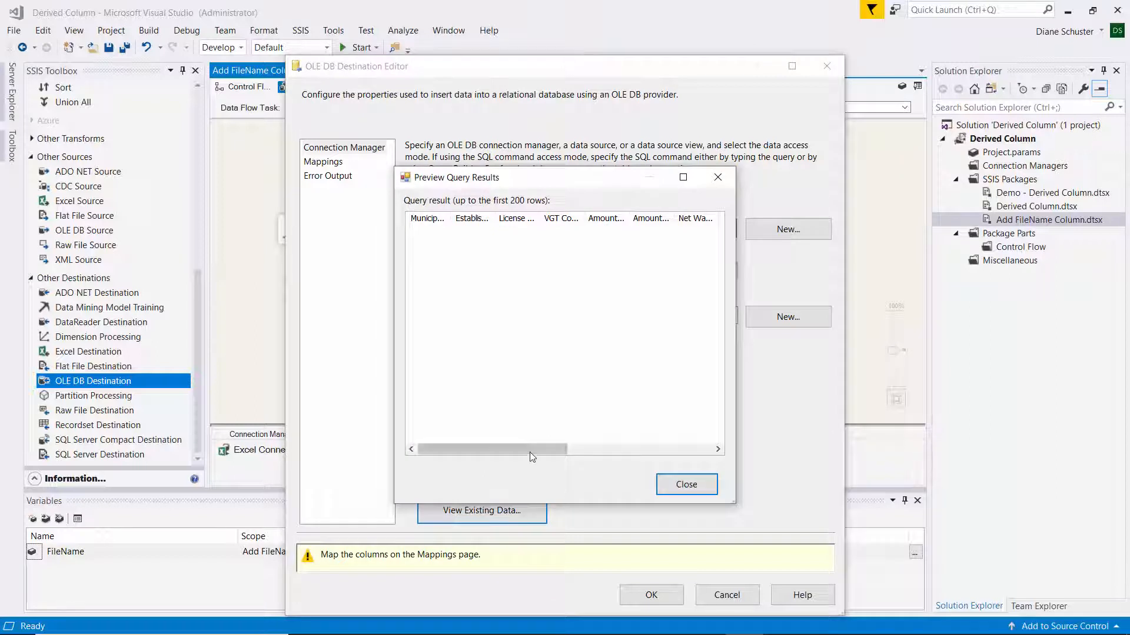
pyautogui.moveTo(529, 452); pyautogui.dragTo(502, 446)
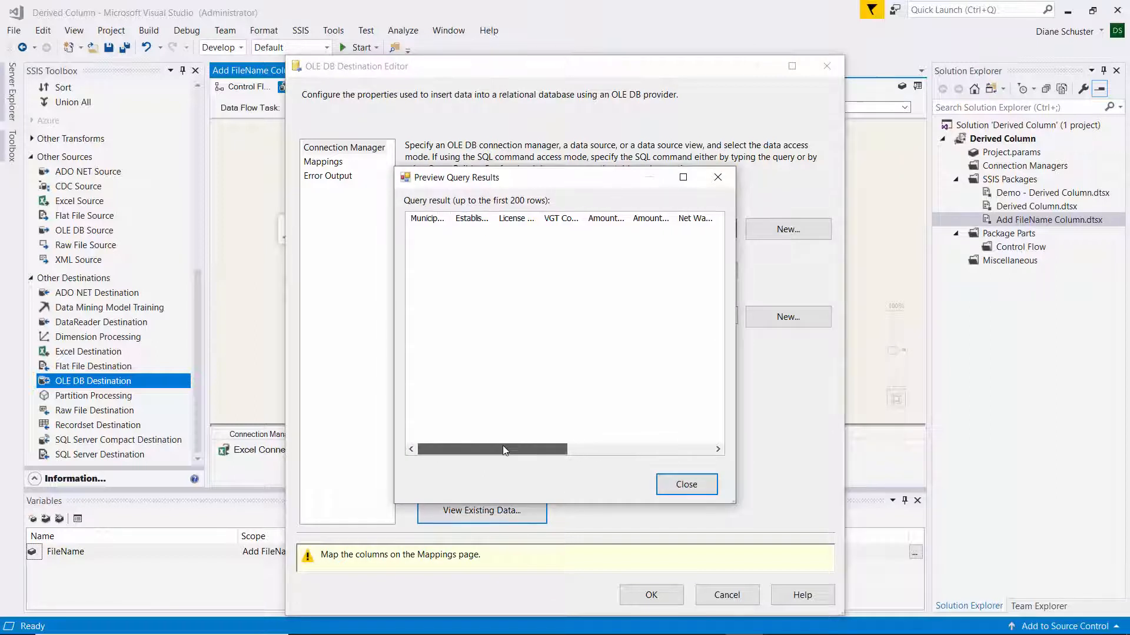
pyautogui.click(682, 481)
# Map the input columns, including FileName, to the matching destination columns and accept the OLE DB Destination settings.
pyautogui.click(334, 162)
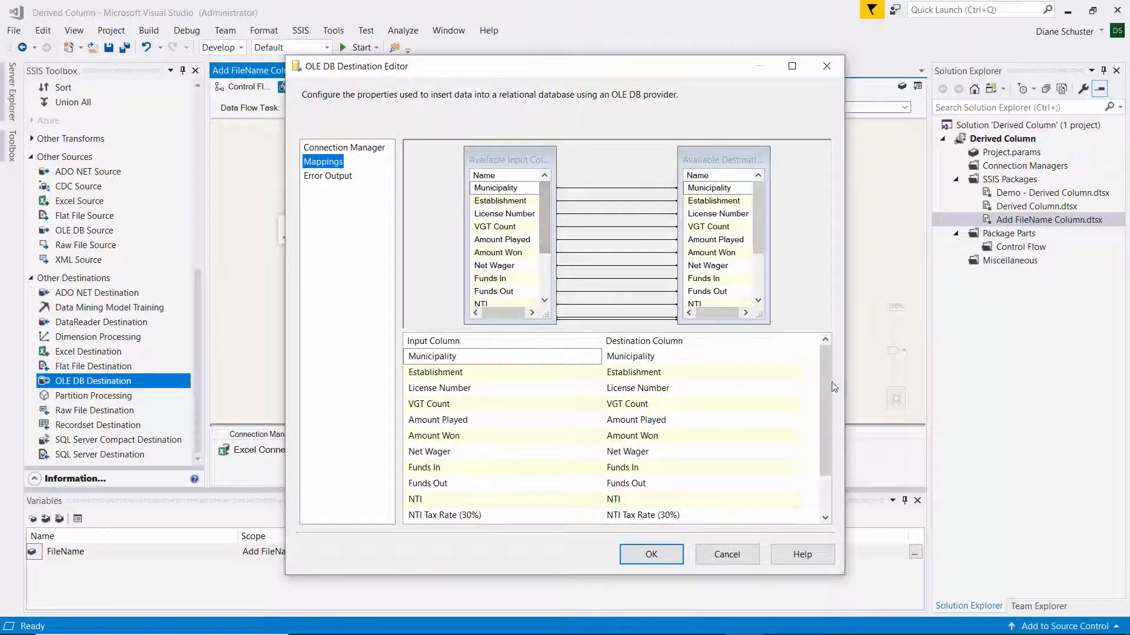
pyautogui.moveTo(825, 401); pyautogui.dragTo(823, 493)
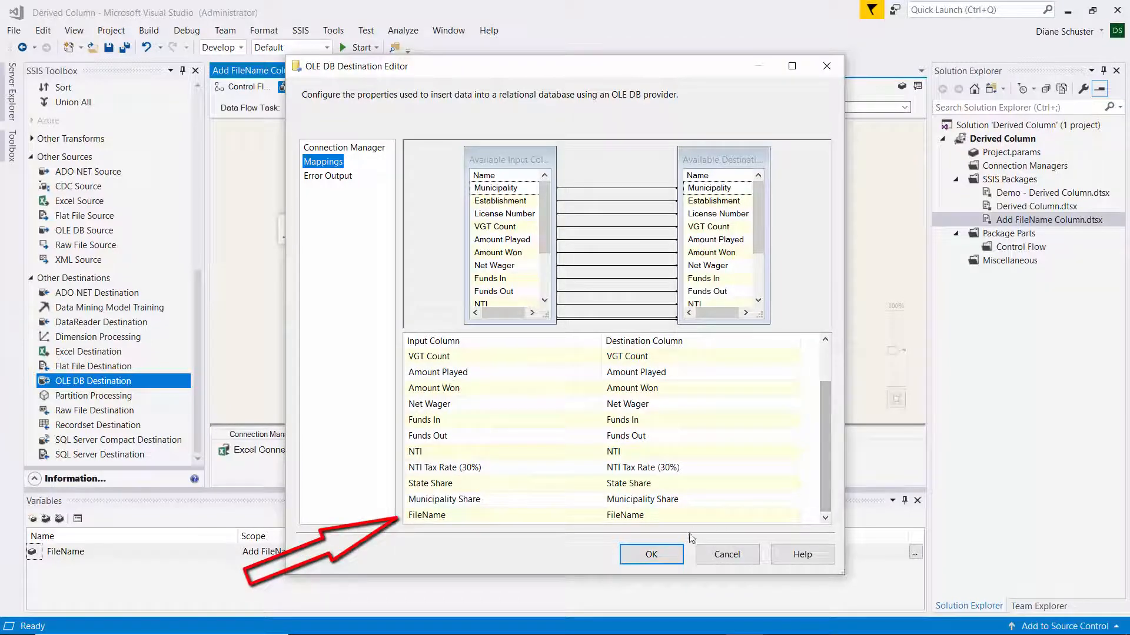
pyautogui.click(651, 555)
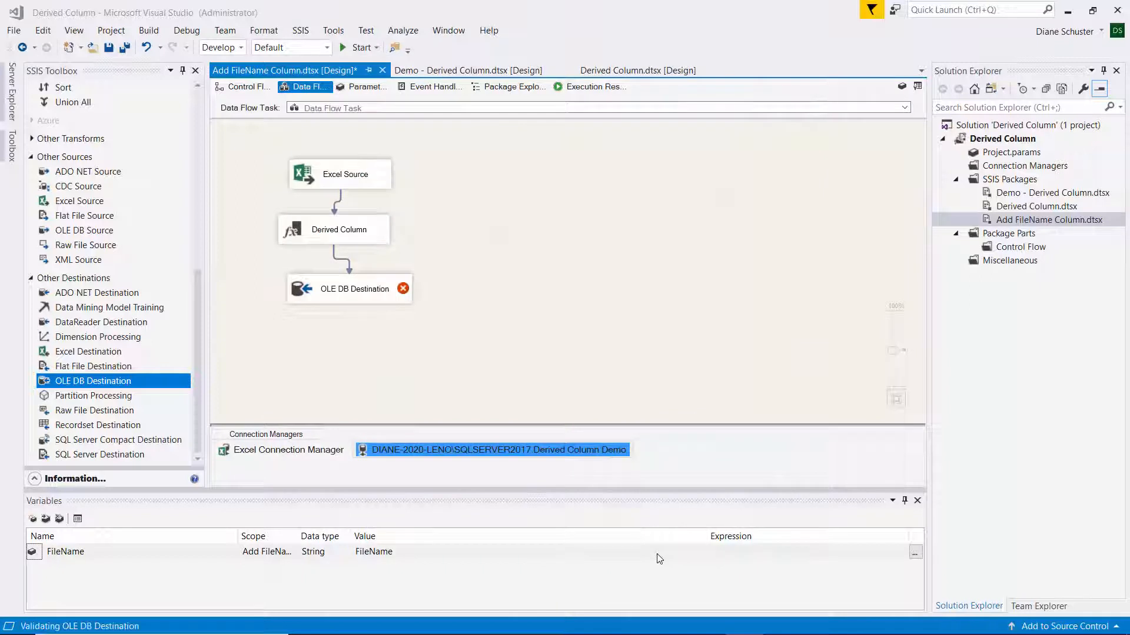
# Save all files, execute the Add FileName Column.dtsx package, and stop debugging after the run.
pyautogui.click(124, 46)
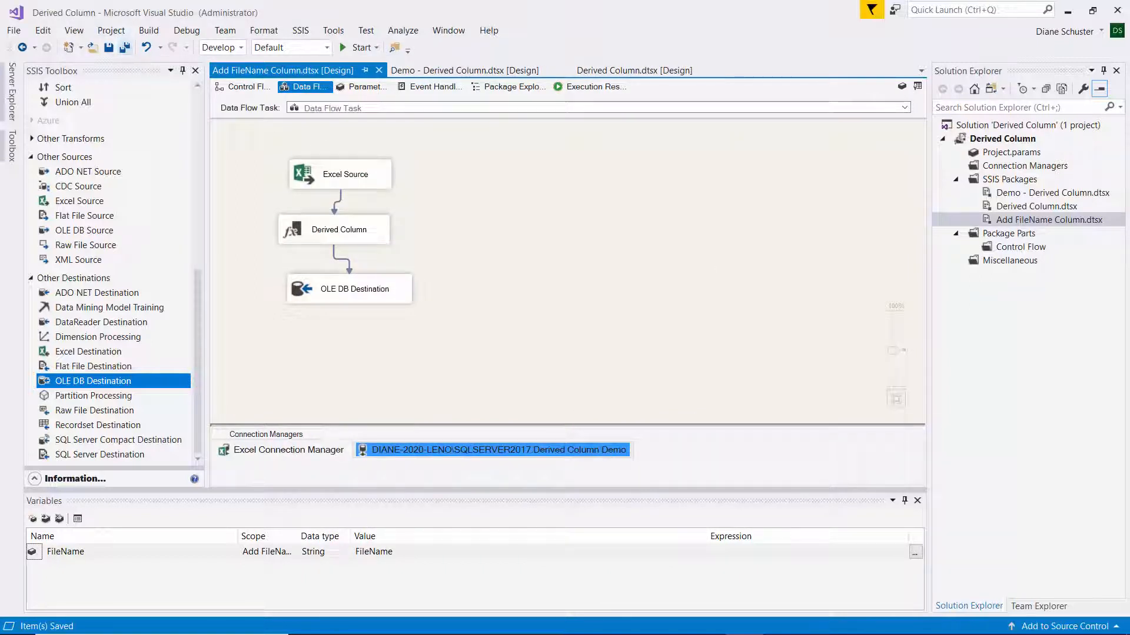
pyautogui.rightClick(1015, 220)
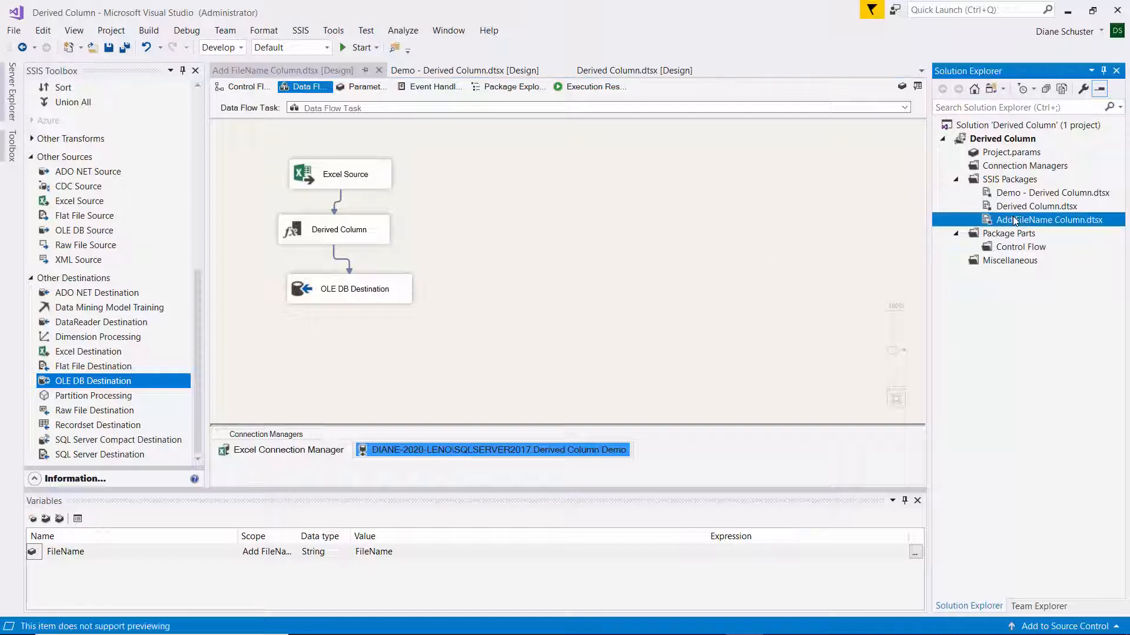
pyautogui.click(877, 244)
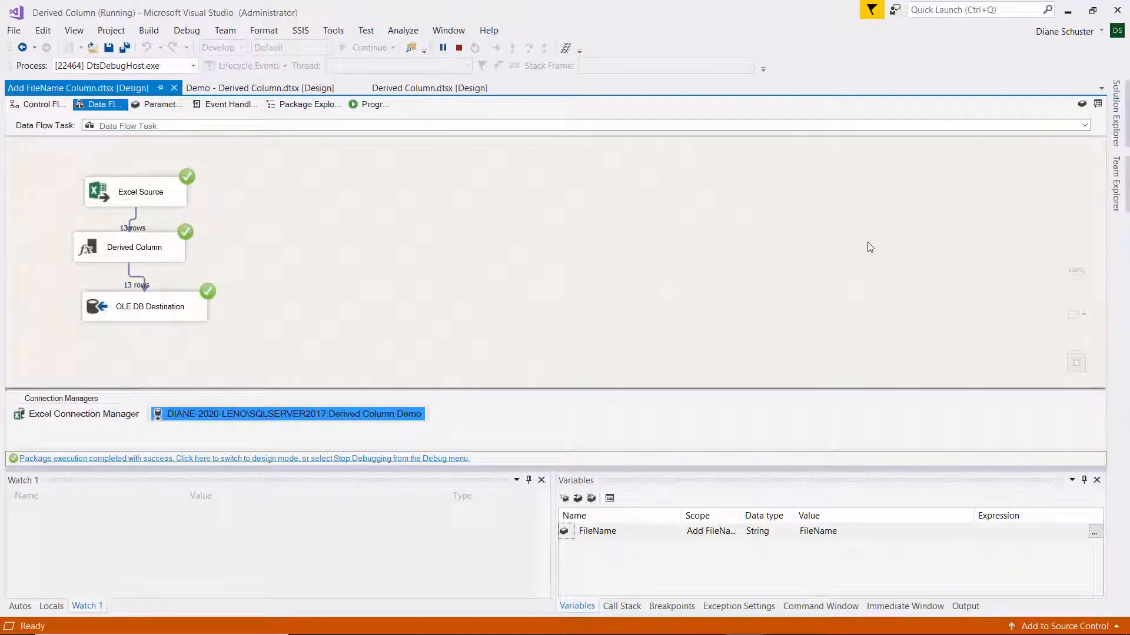
pyautogui.click(459, 48)
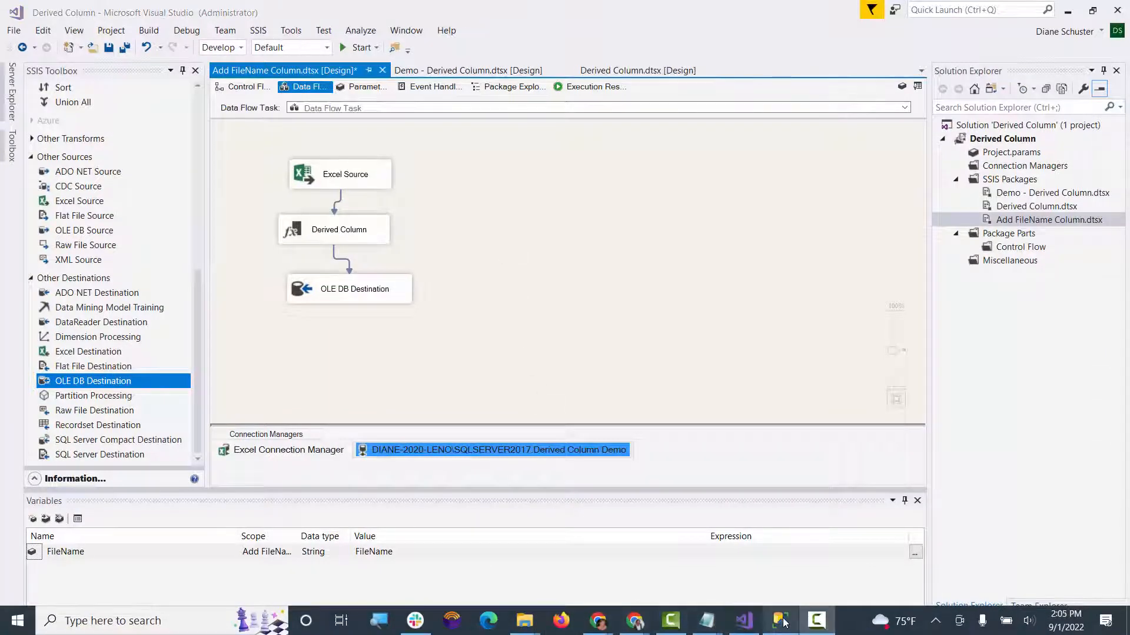
# Switch to SQL Server Management Studio, run SELECT * FROM [dbo].[Gaming Results], and check the FileName column in the results.
pyautogui.click(784, 622)
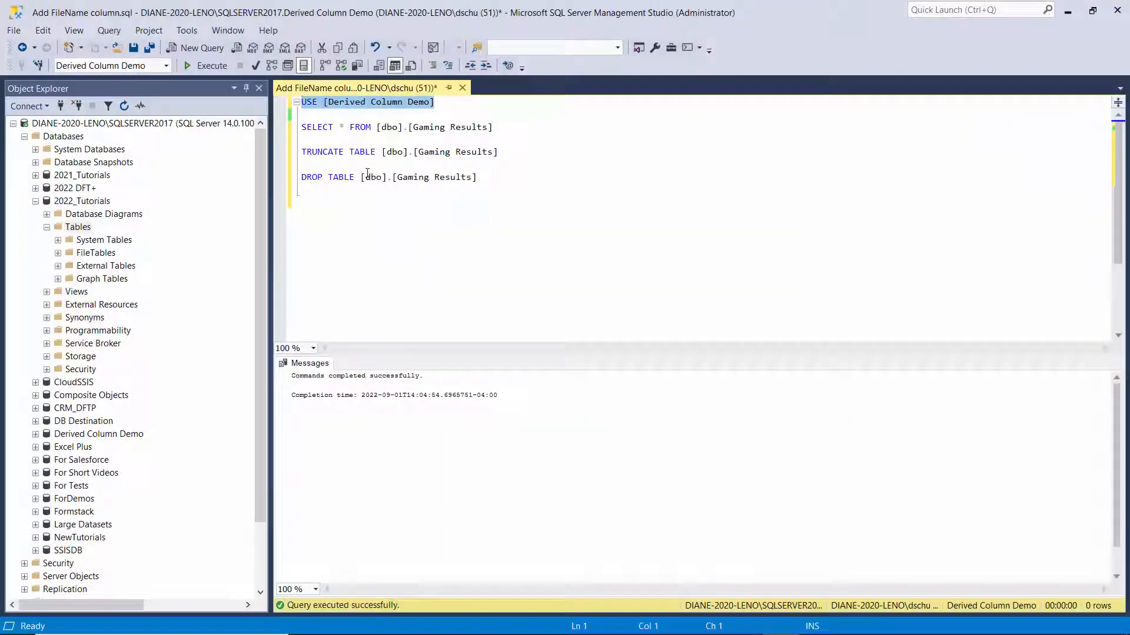
pyautogui.click(495, 127)
pyautogui.moveTo(495, 127); pyautogui.dragTo(300, 127)
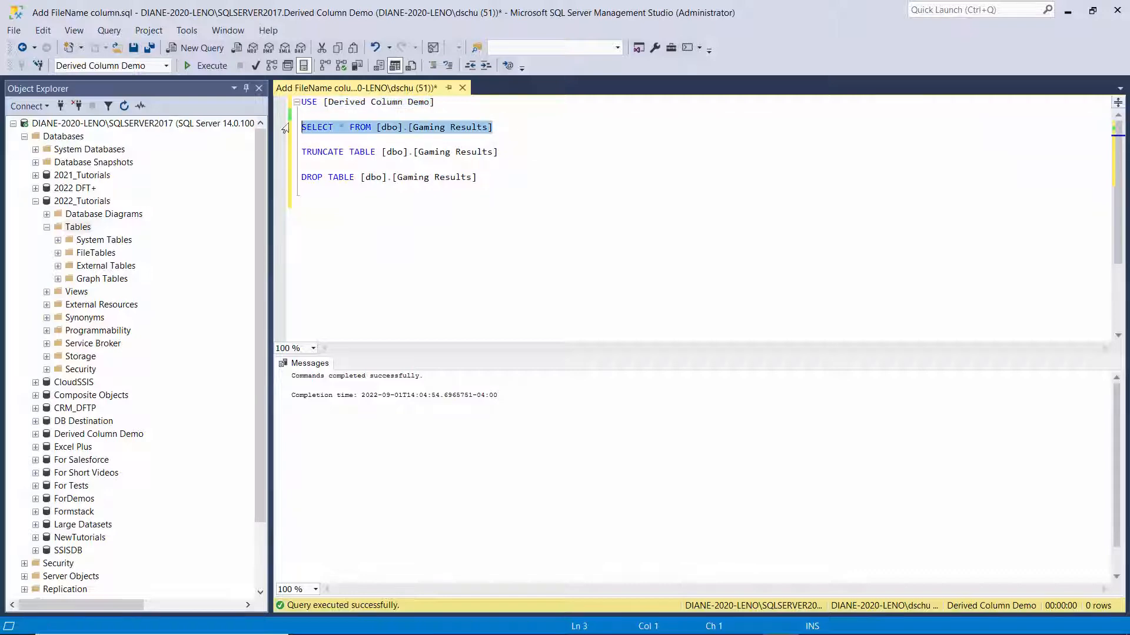
pyautogui.click(217, 66)
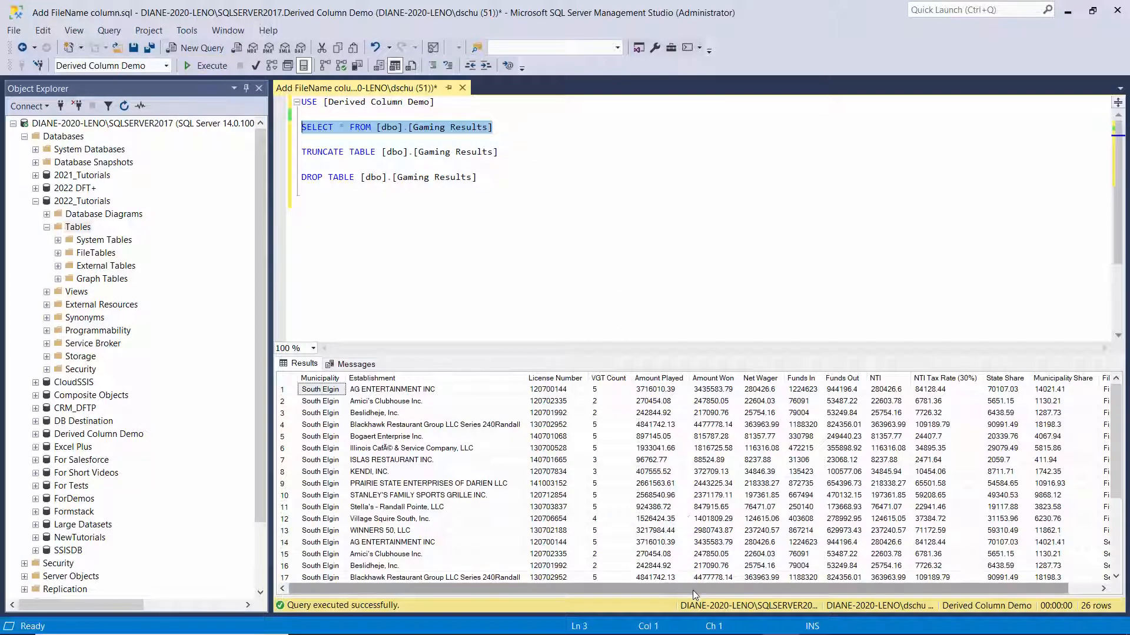
pyautogui.moveTo(693, 590); pyautogui.dragTo(753, 605)
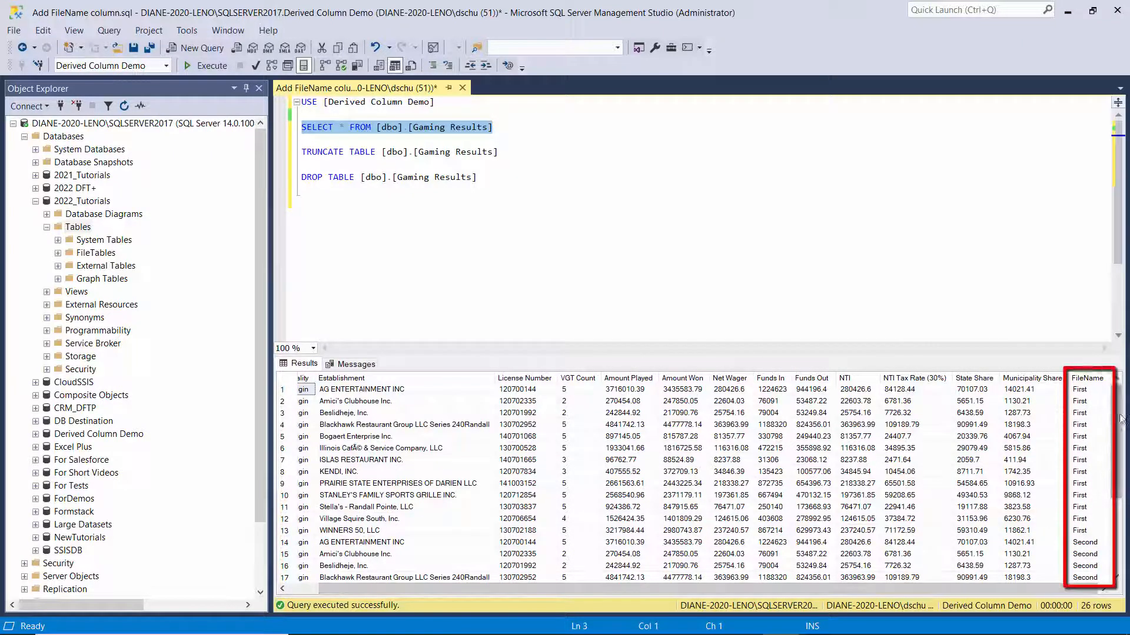
pyautogui.moveTo(1121, 422)
pyautogui.mouseDown()
pyautogui.moveTo(1122, 502)
pyautogui.moveTo(1121, 408)
pyautogui.mouseUp()
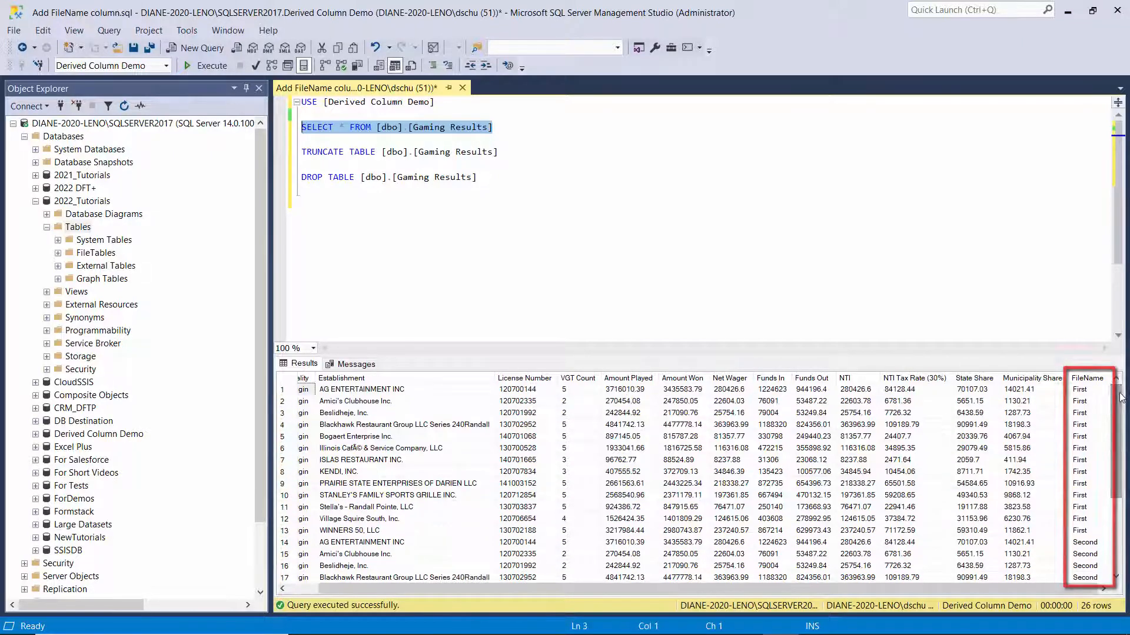